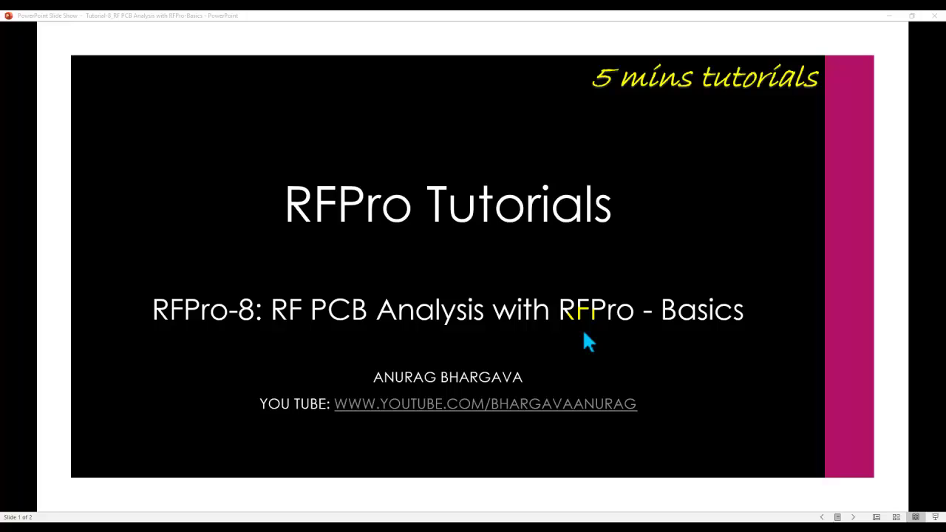
Step: Page to the channel slide and back to the title slide, then bring the ADS workspace forward
click(688, 334)
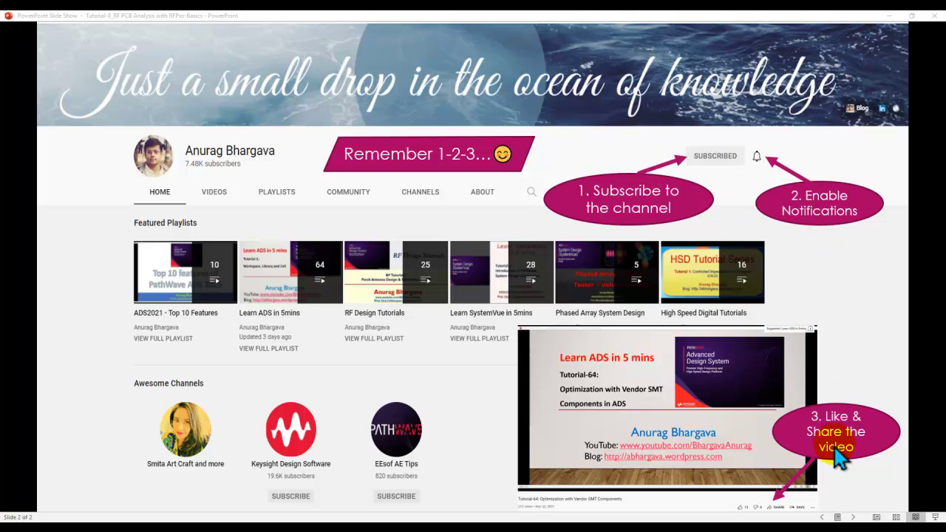
key(Left)
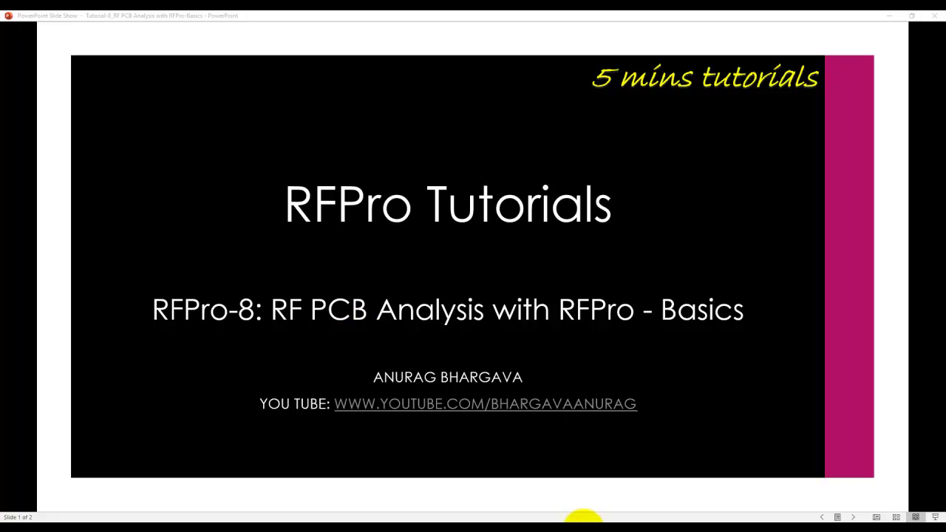
mouse_move(574, 506)
click(539, 504)
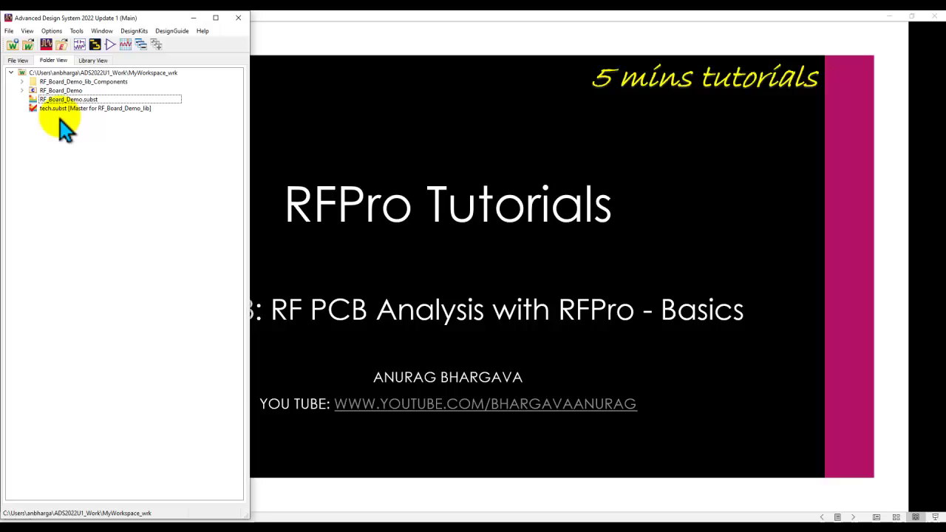
click(10, 31)
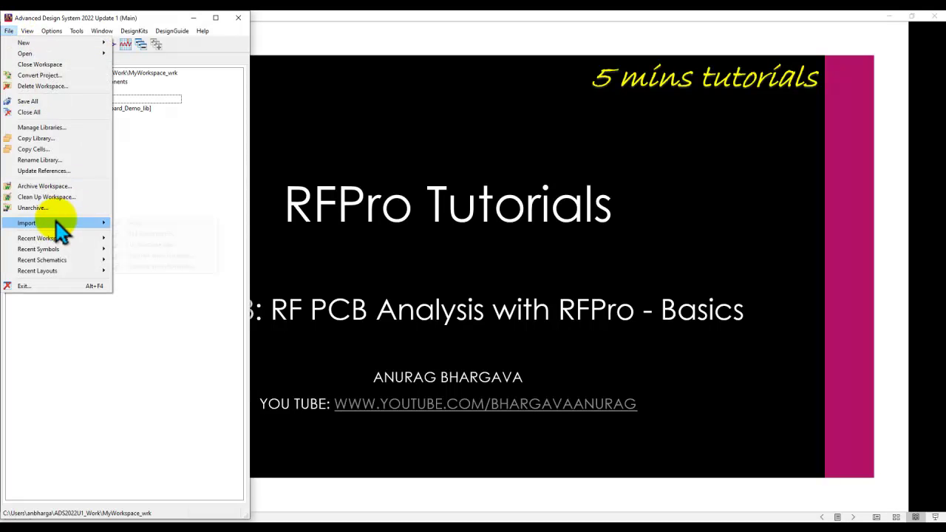
mouse_move(53, 222)
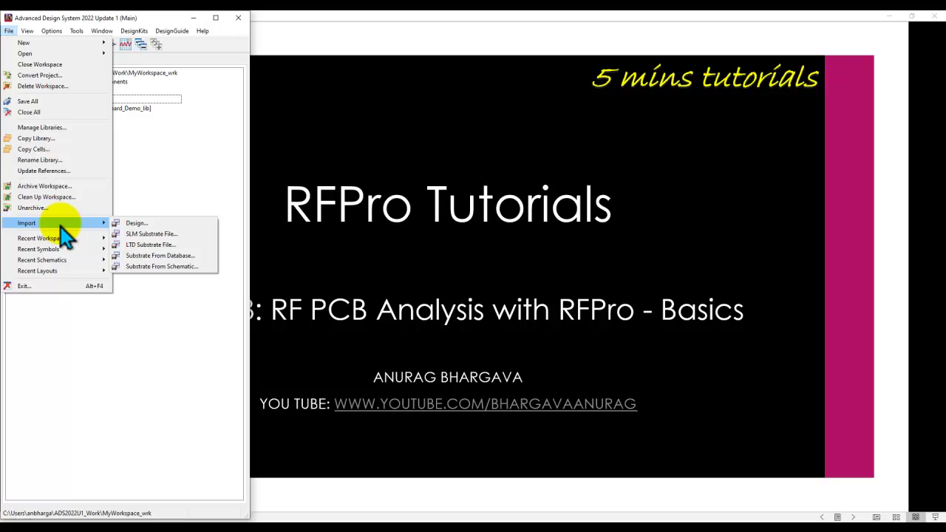
click(138, 223)
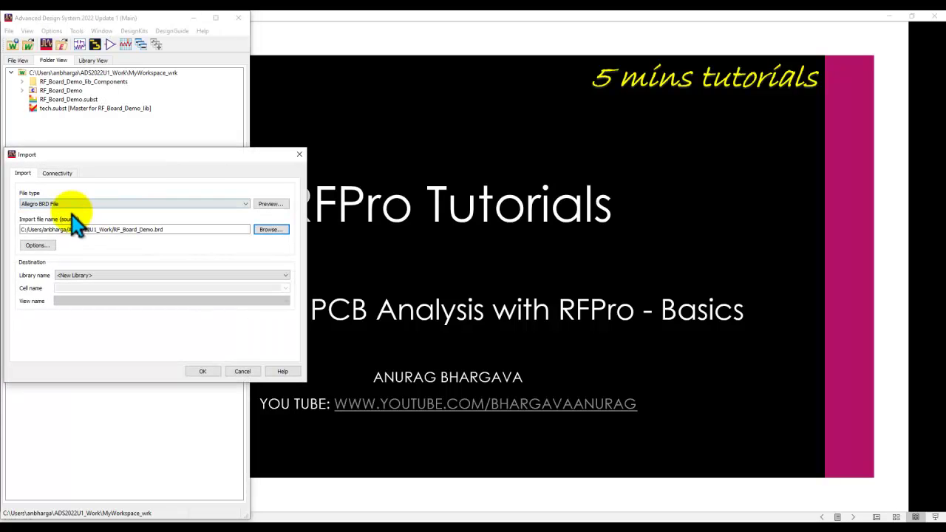
click(63, 202)
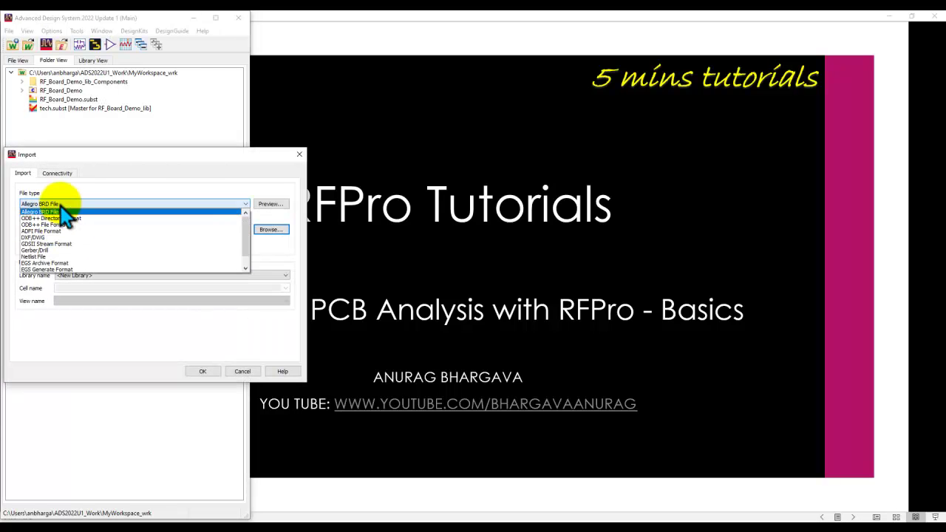
click(108, 197)
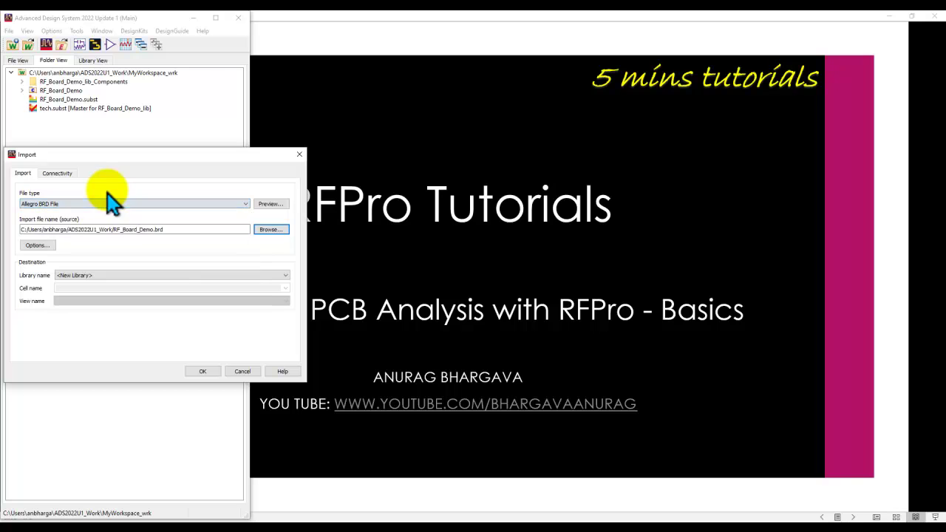
click(242, 371)
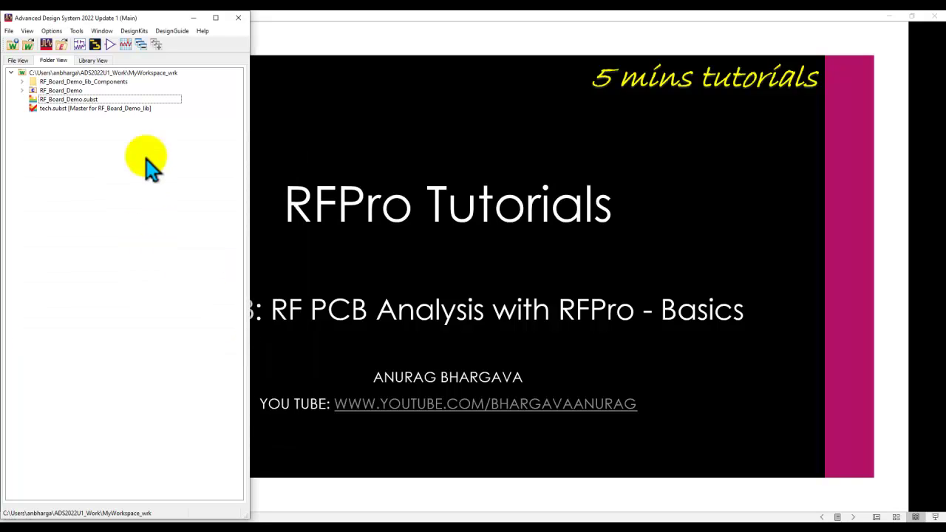
right_click(60, 102)
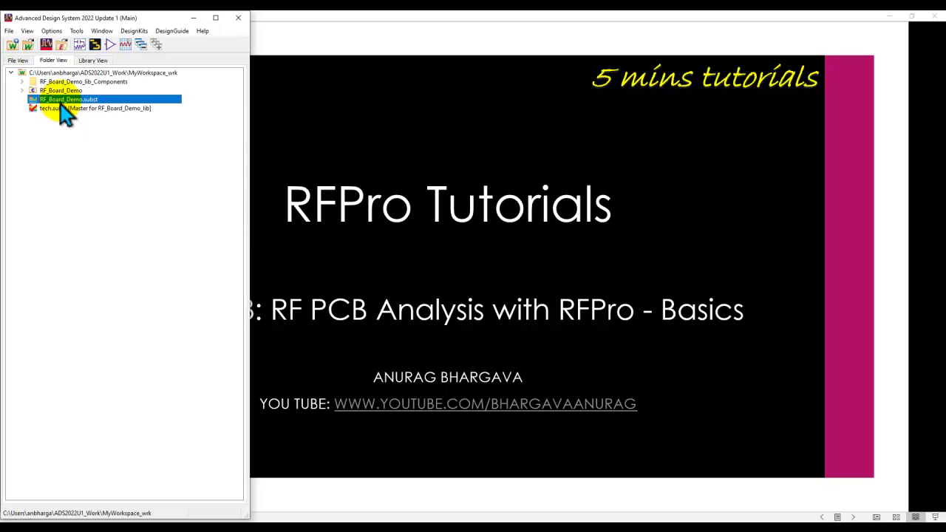
click(83, 107)
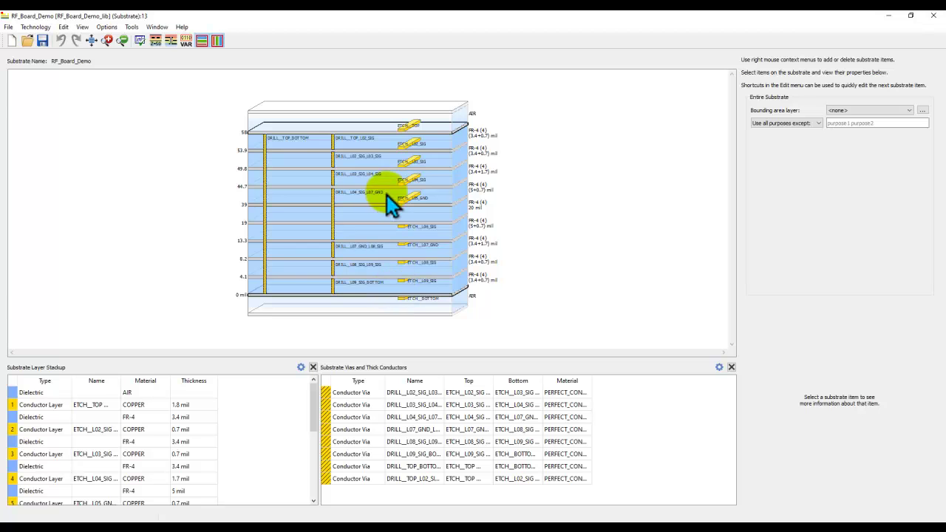
scroll(386, 194, up, 1)
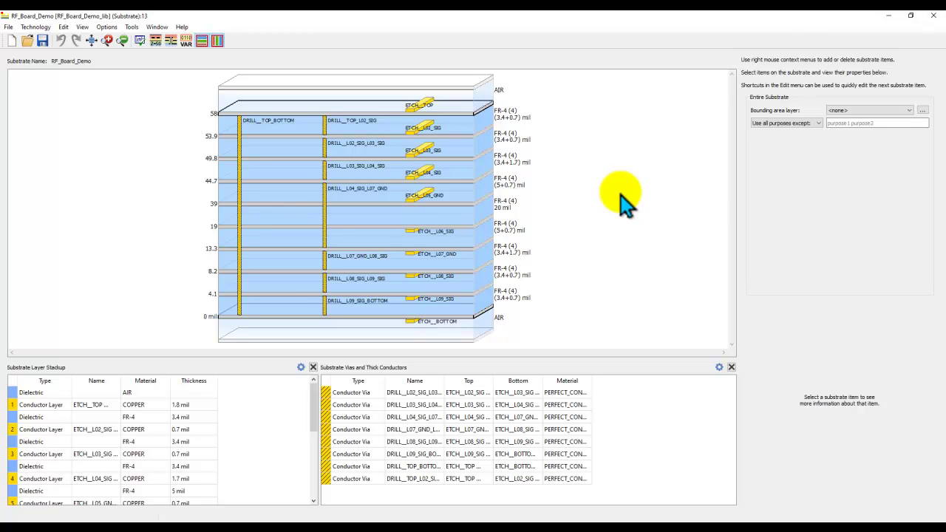
Step: Close the substrate editor and zoom into the RF_Board_Demo layout in the RFPro window
click(932, 20)
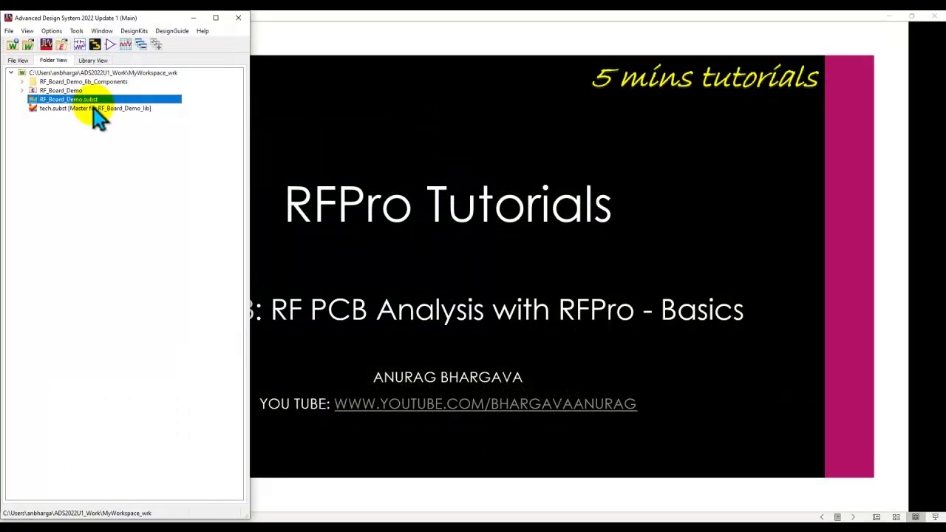
click(634, 517)
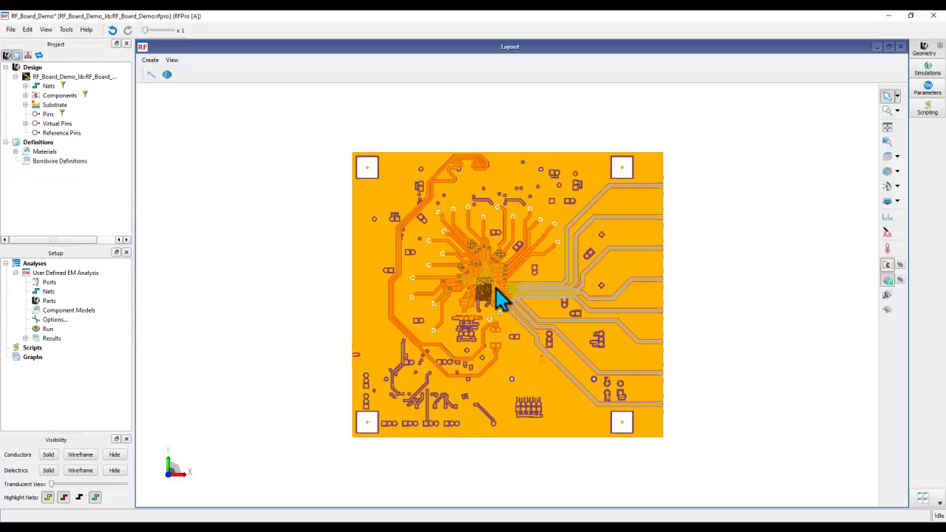
scroll(553, 312, up, 1)
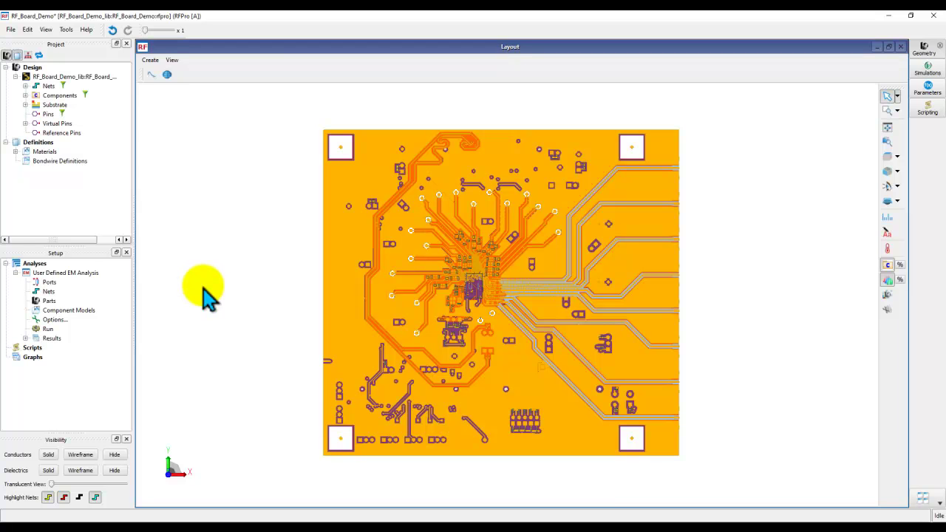
Step: Filter the design nets by 'clk' and add SYSCLK_FPGA to the EM analysis nets
click(25, 86)
click(63, 86)
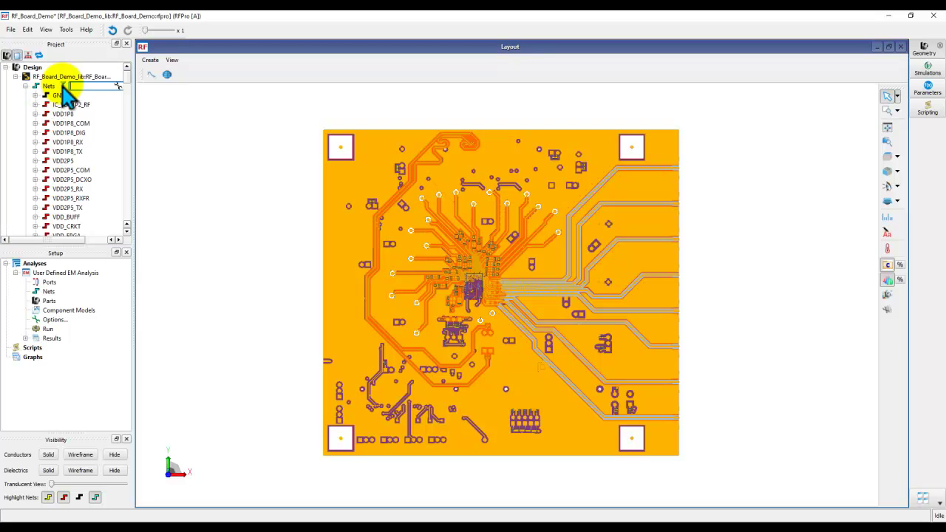
click(83, 88)
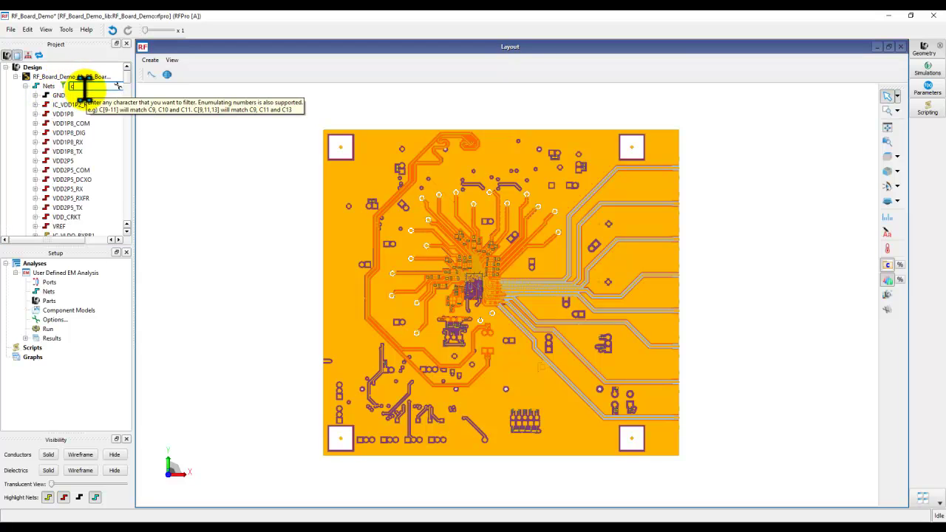
text(clk)
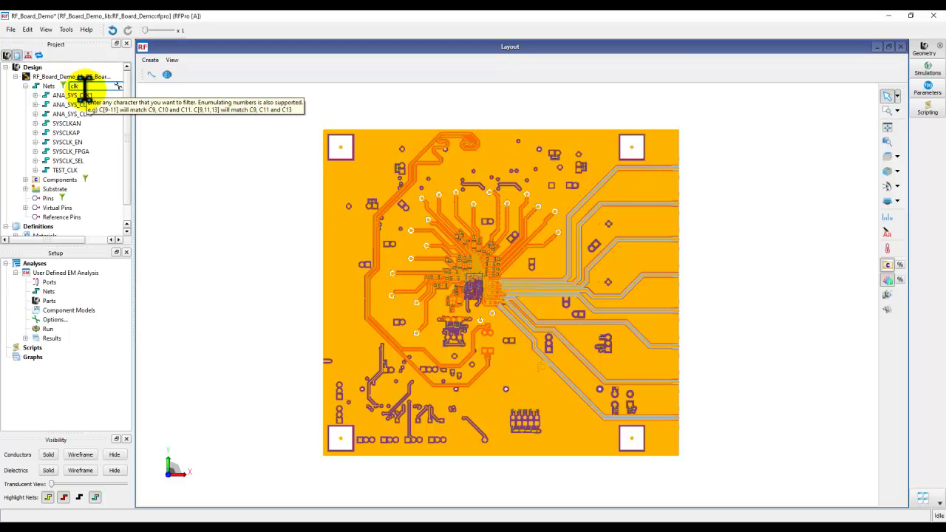
click(75, 152)
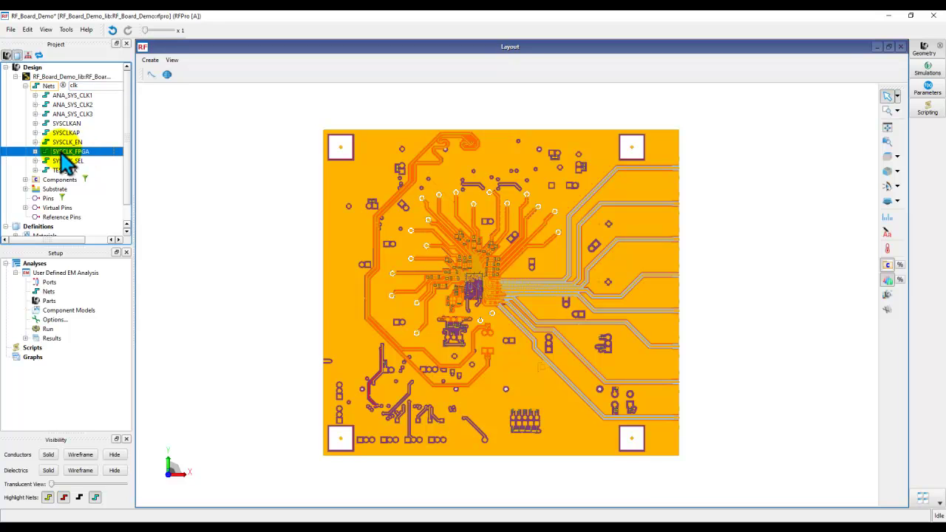
drag(64, 158, 49, 295)
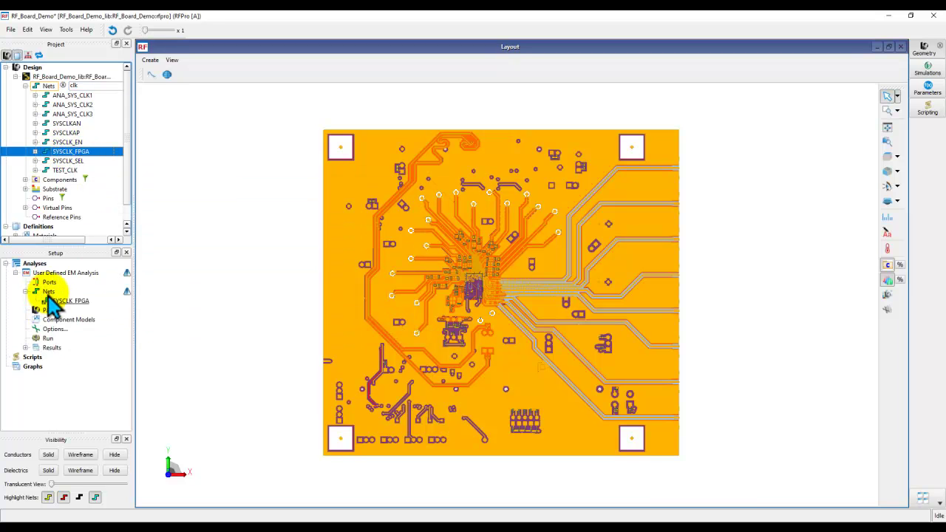
Step: Clear the net filter and add GND to the EM analysis nets
click(61, 95)
click(55, 97)
drag(37, 96, 47, 295)
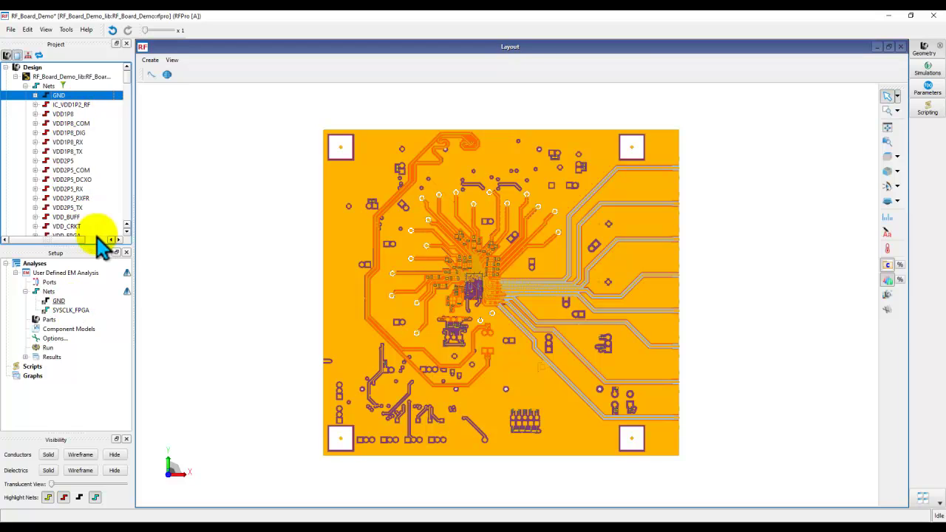
Step: Set SYSCLK_FPGA under Setup > Nets as a Signal net and bring up its net actions
click(61, 311)
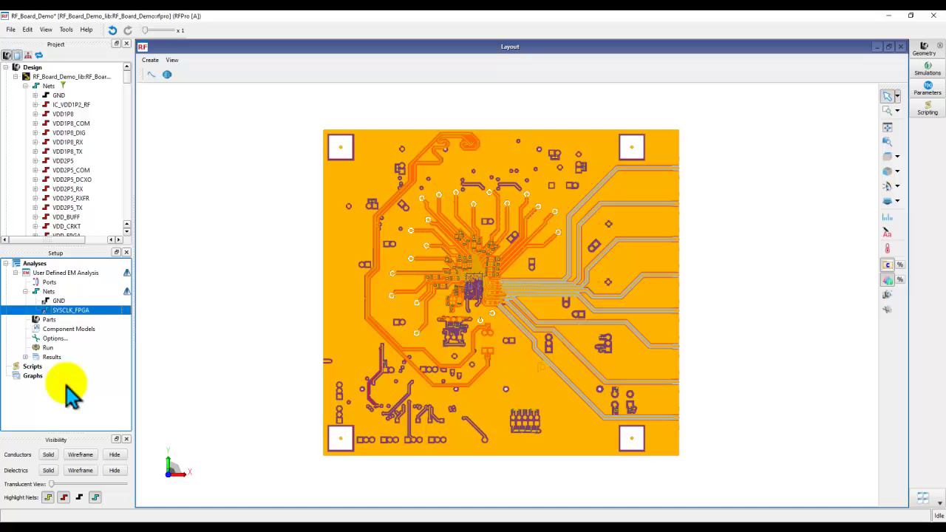
ctrl+click(59, 314)
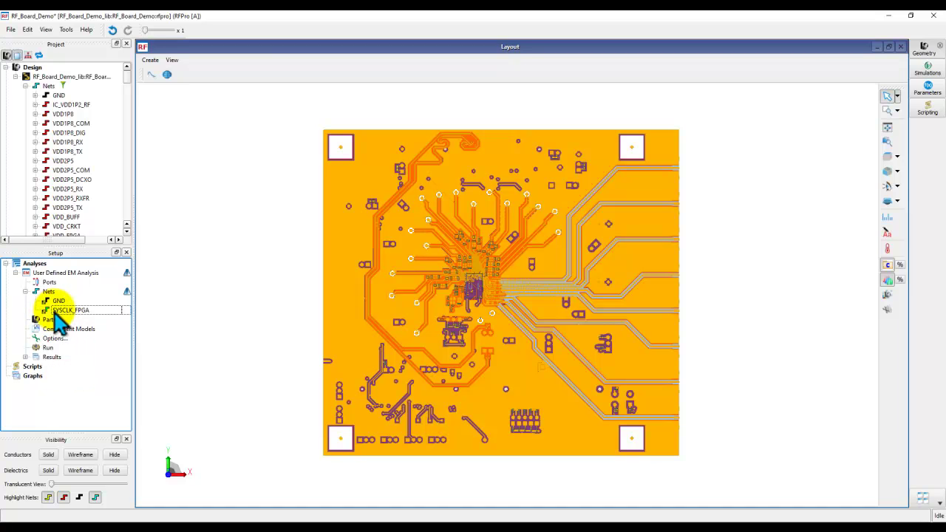
click(69, 312)
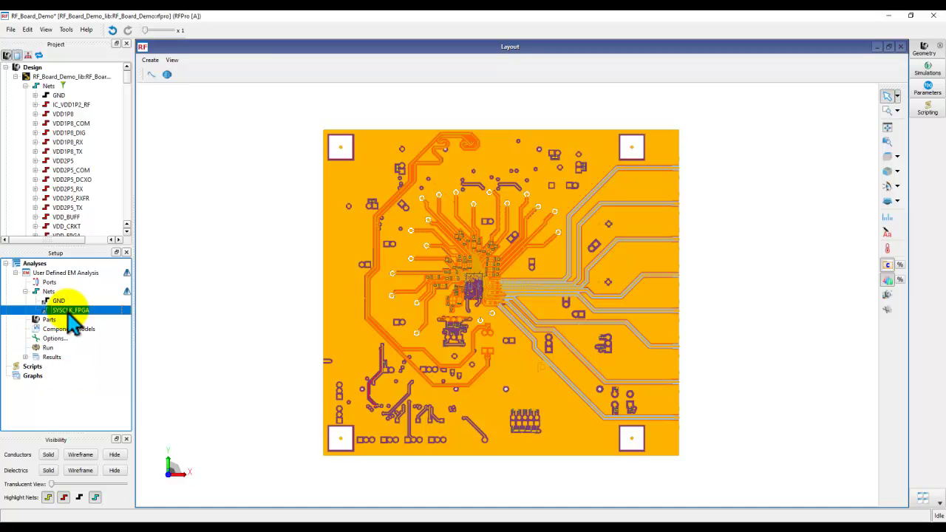
right_click(69, 311)
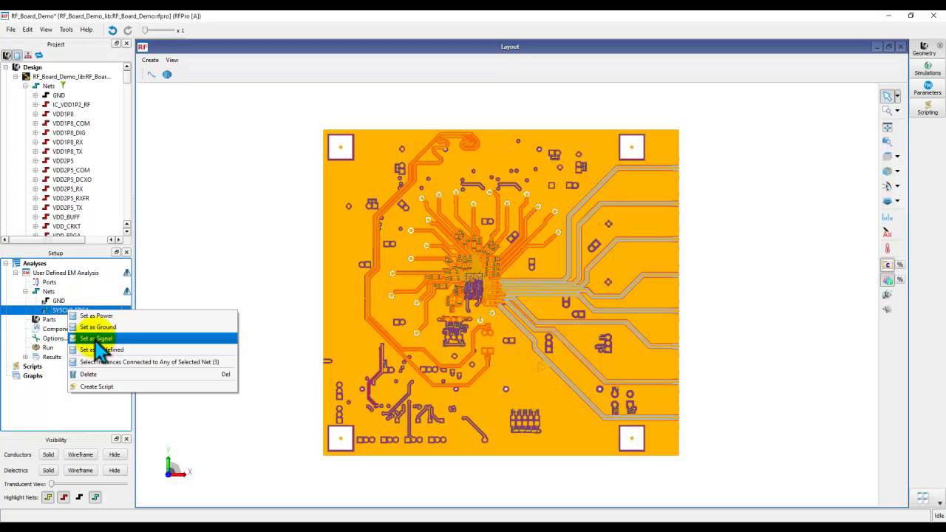
click(95, 340)
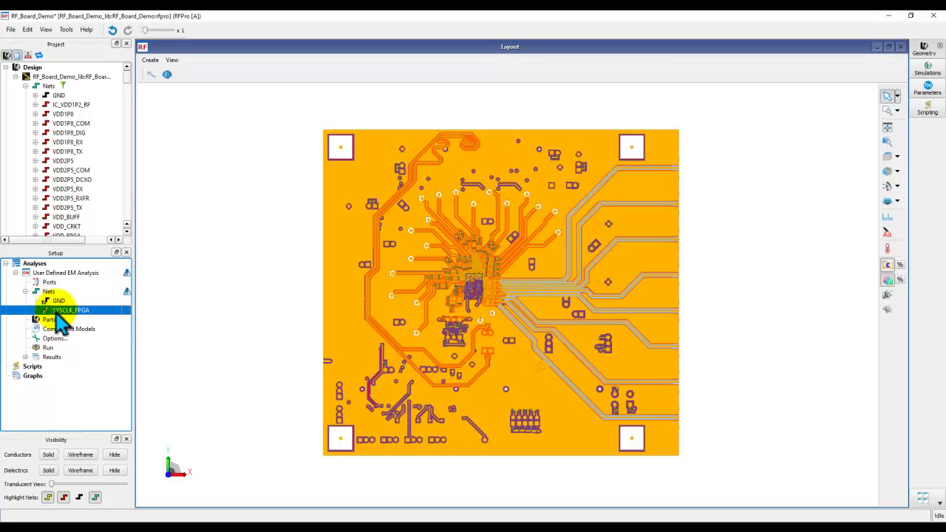
right_click(58, 311)
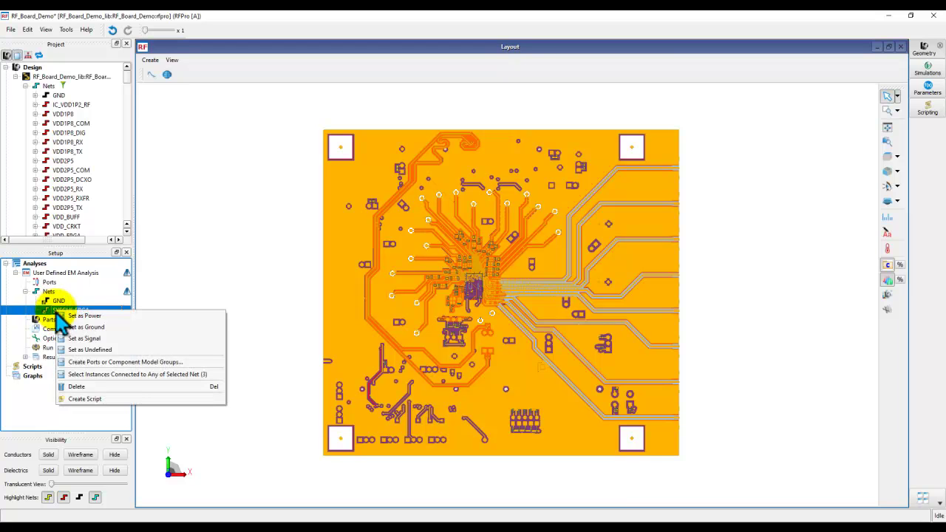
Step: Set Create Ports for connector P1 and resistors R184/R187, creating three SYSCLK_FPGA ports
click(90, 363)
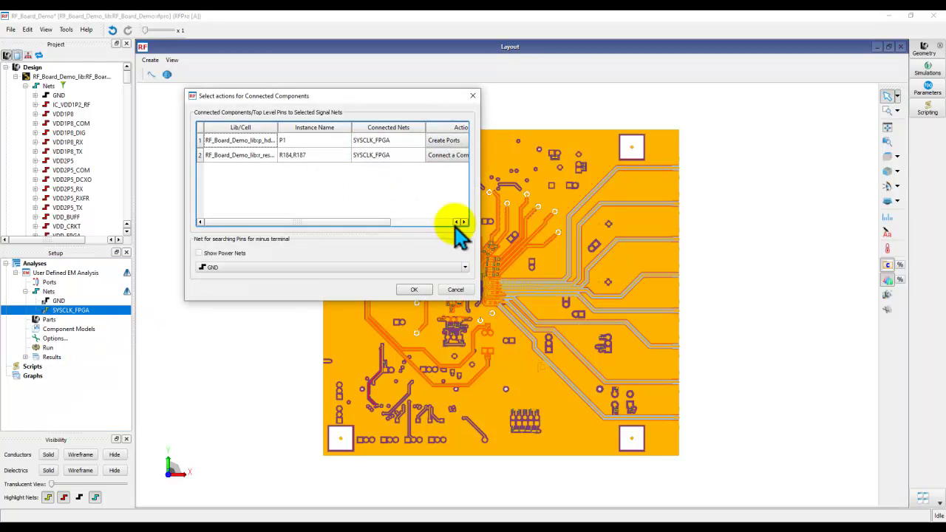
drag(478, 220, 570, 222)
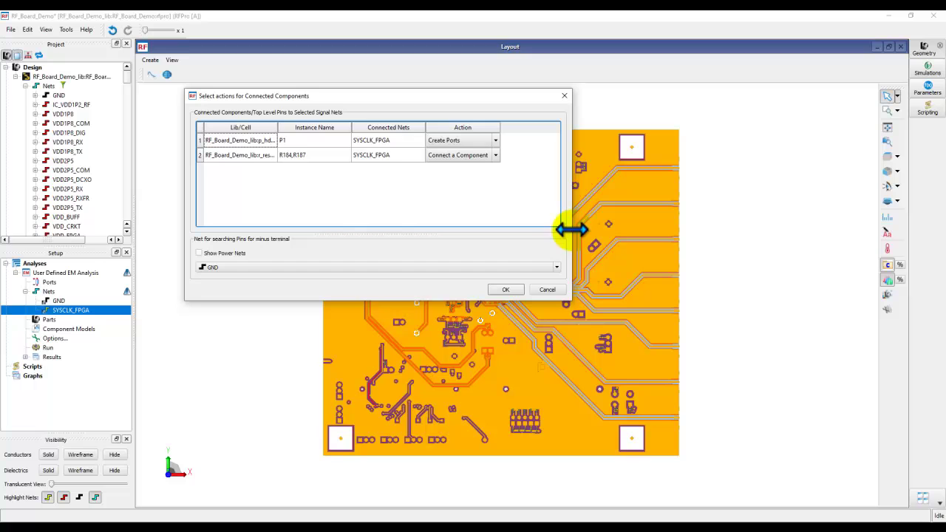
click(290, 140)
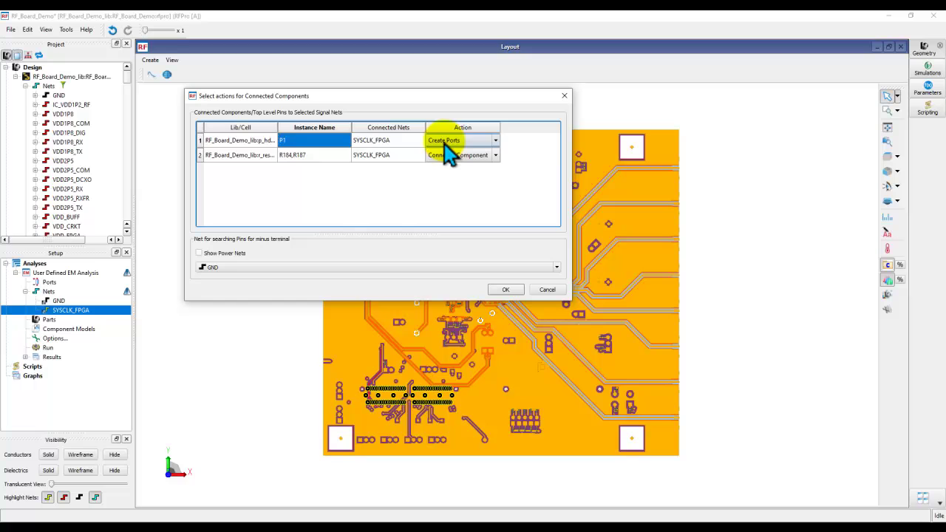
click(322, 157)
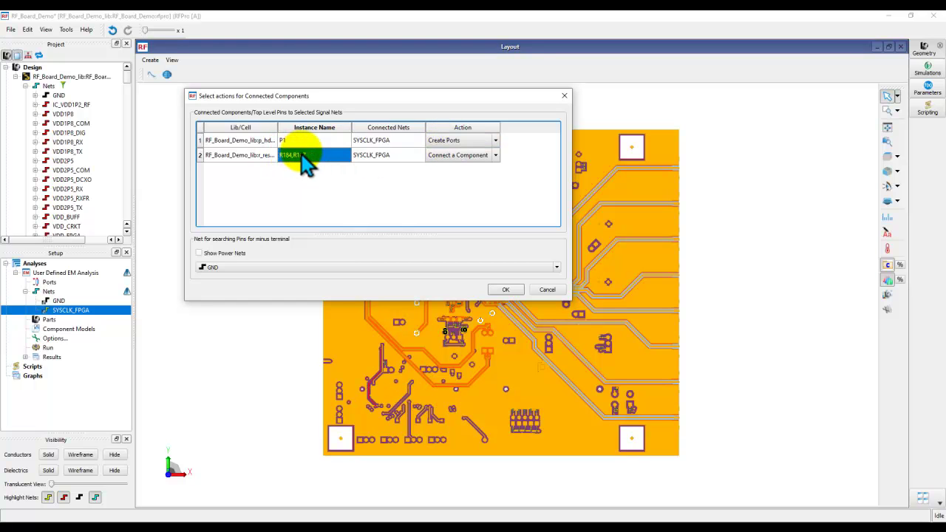
click(446, 157)
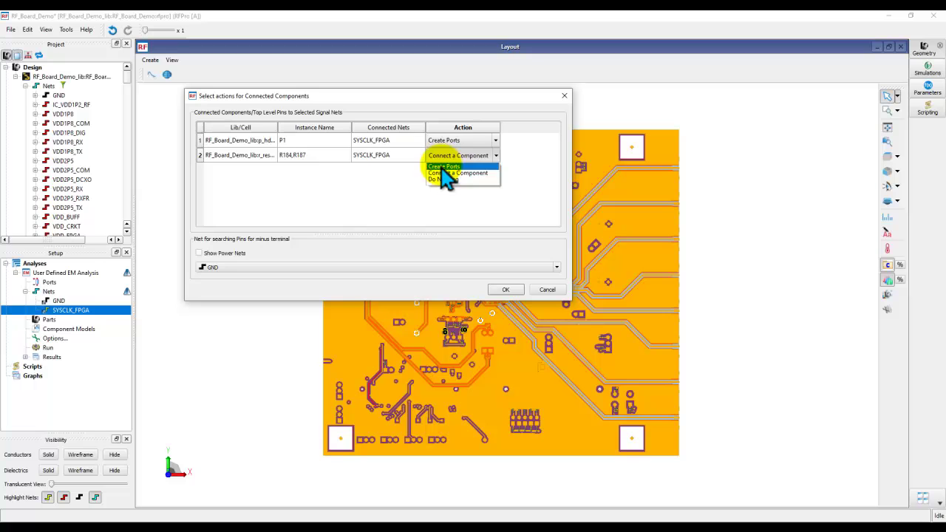
click(442, 167)
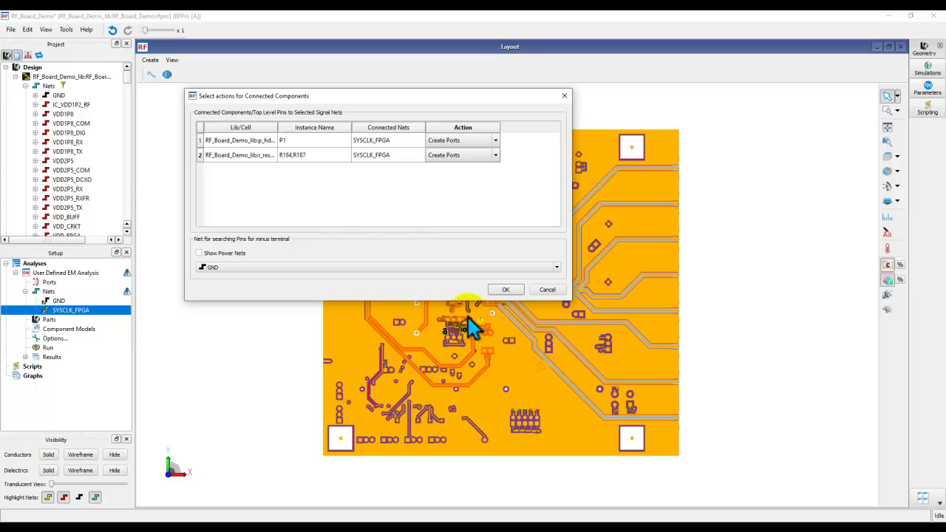
click(501, 290)
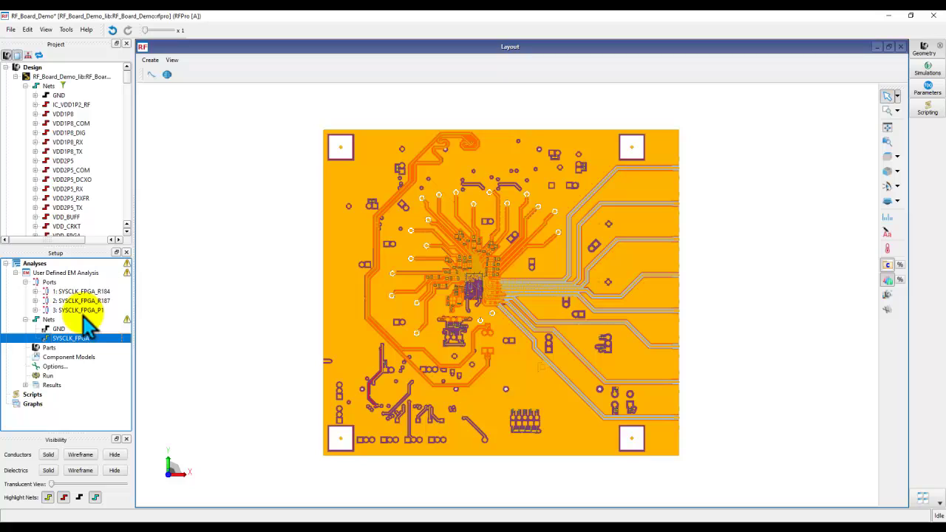
Step: Locate port 1 SYSCLK_FPGA_R184 and zoom in on its terminals at the R184 pad
click(82, 292)
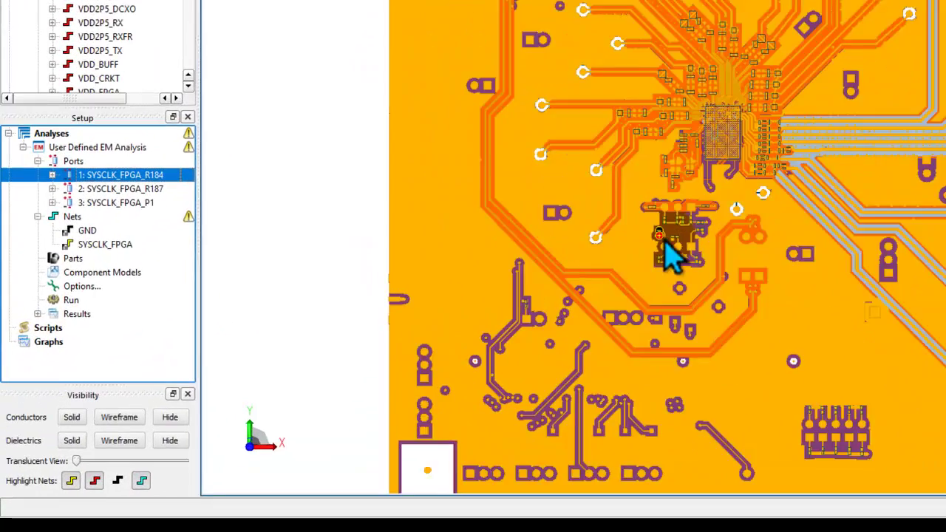
scroll(666, 246, up, 3)
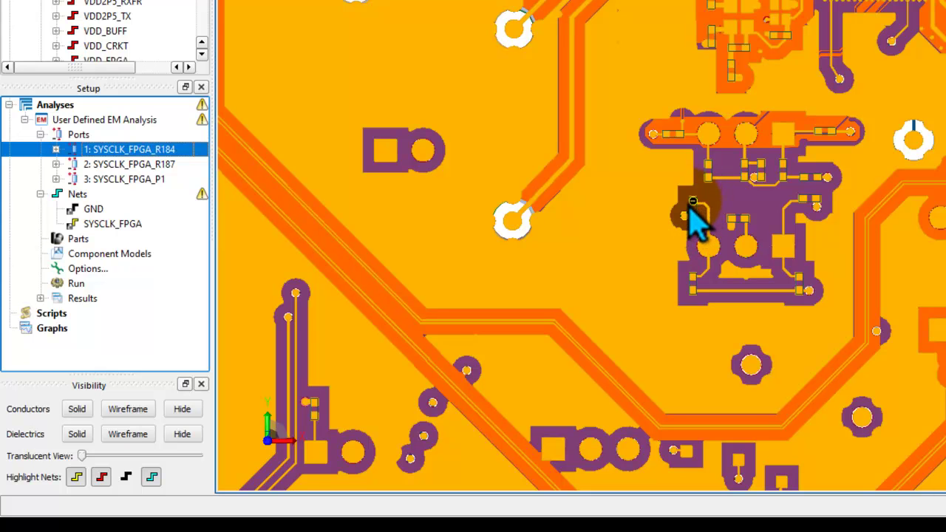
click(693, 214)
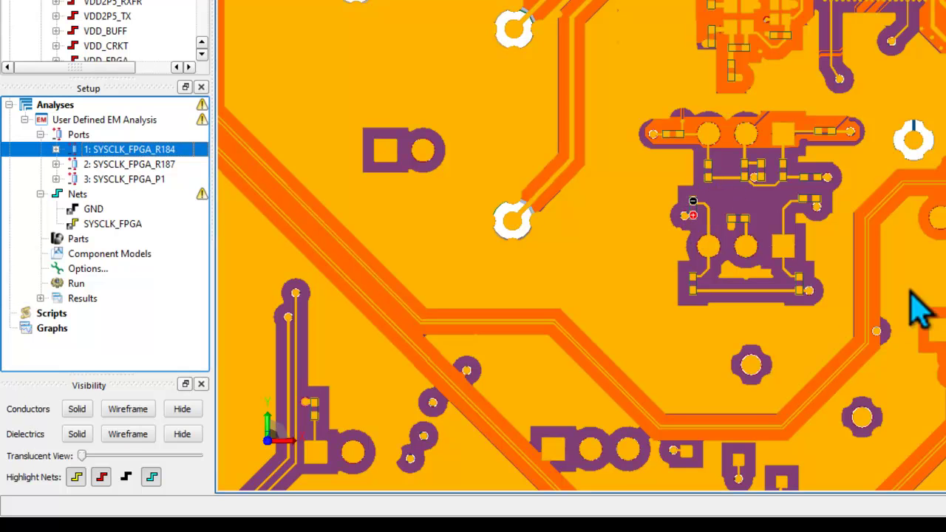
mouse_move(688, 221)
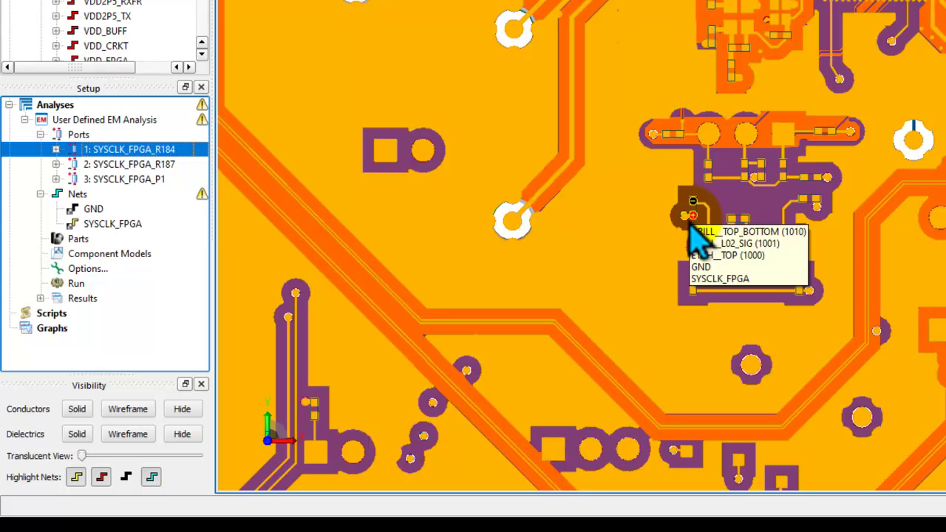
Step: Give all three ports a nearby GND virtual pin as minus terminal, viewing the board in 3-D
shift+click(133, 182)
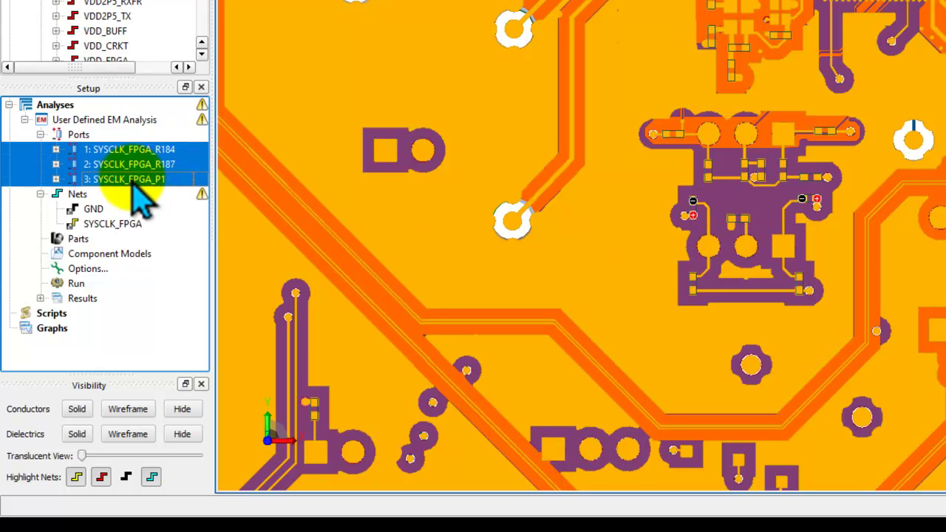
right_click(139, 159)
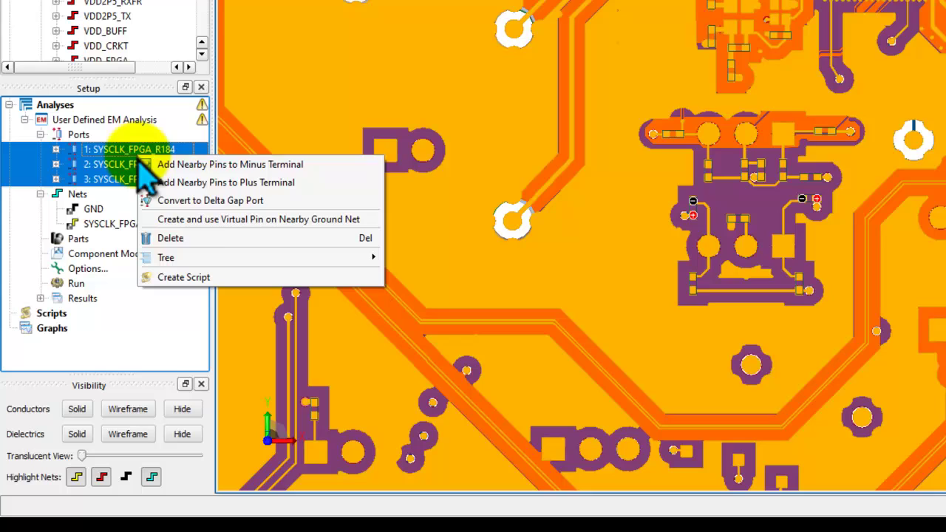
click(194, 221)
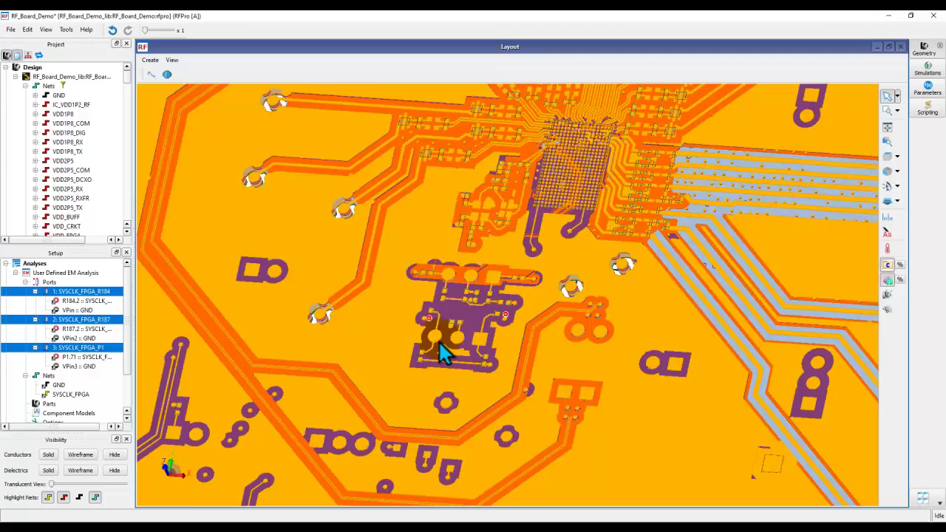
drag(552, 294, 561, 267)
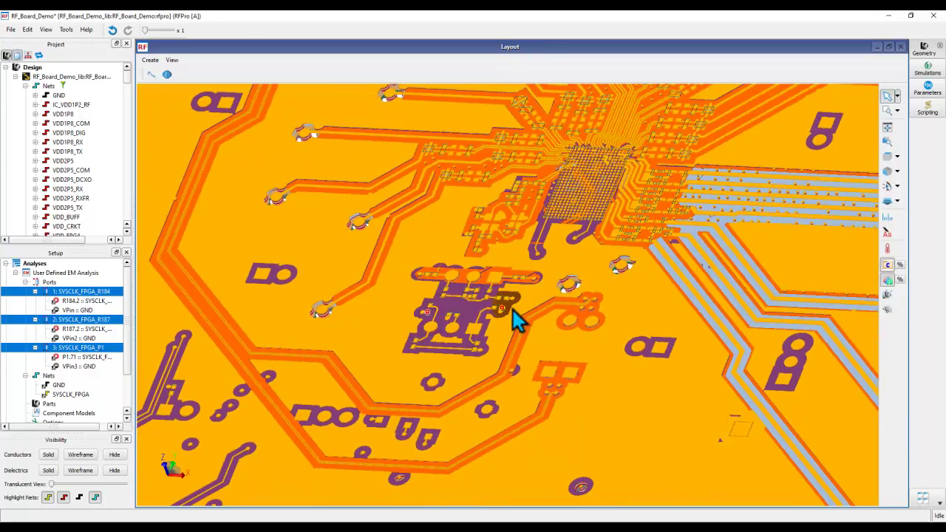
scroll(492, 334, up, 3)
scroll(271, 332, up, 4)
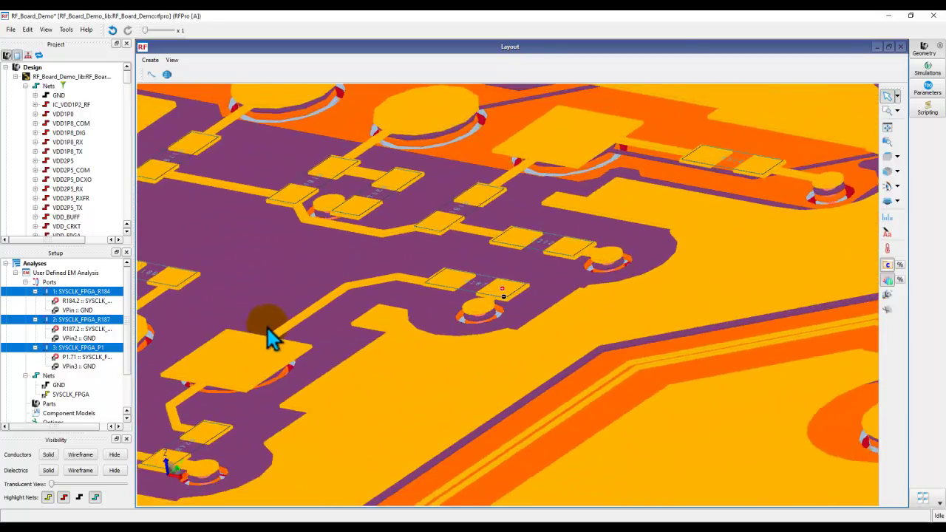
drag(244, 321, 526, 314)
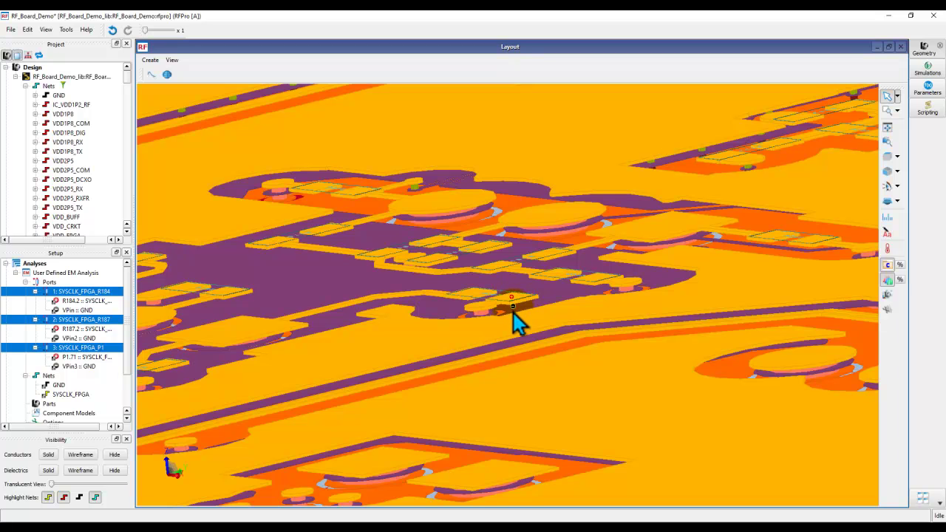
Step: Inspect position and layer of VPin, VPin2 and VPin3, then cancel without changes
click(25, 86)
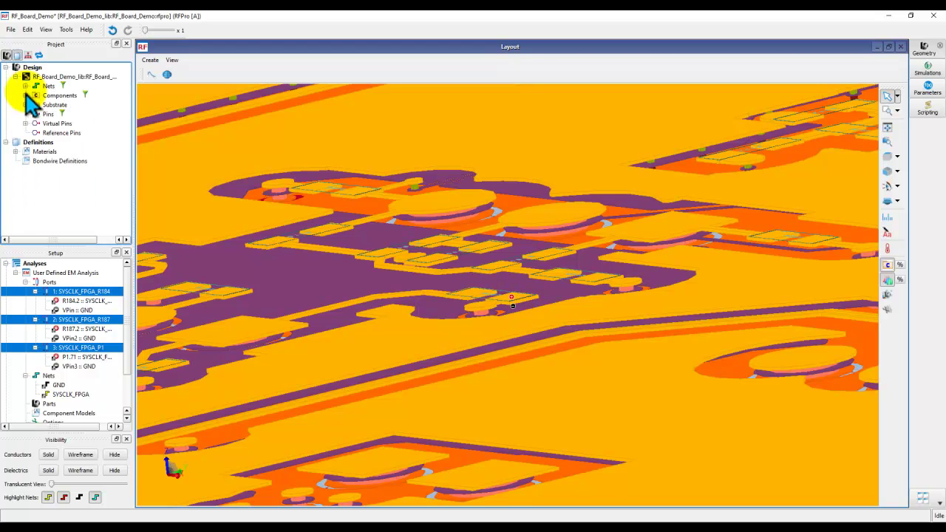
click(25, 124)
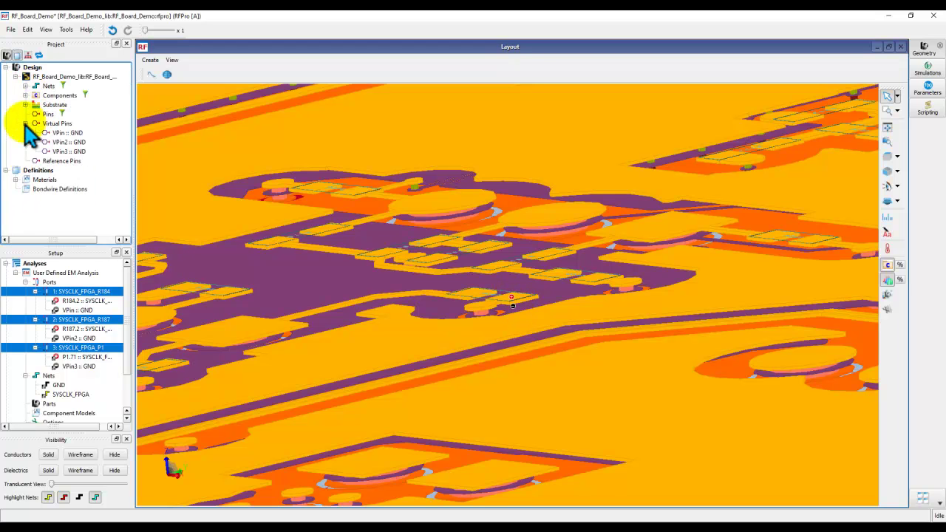
double_click(68, 133)
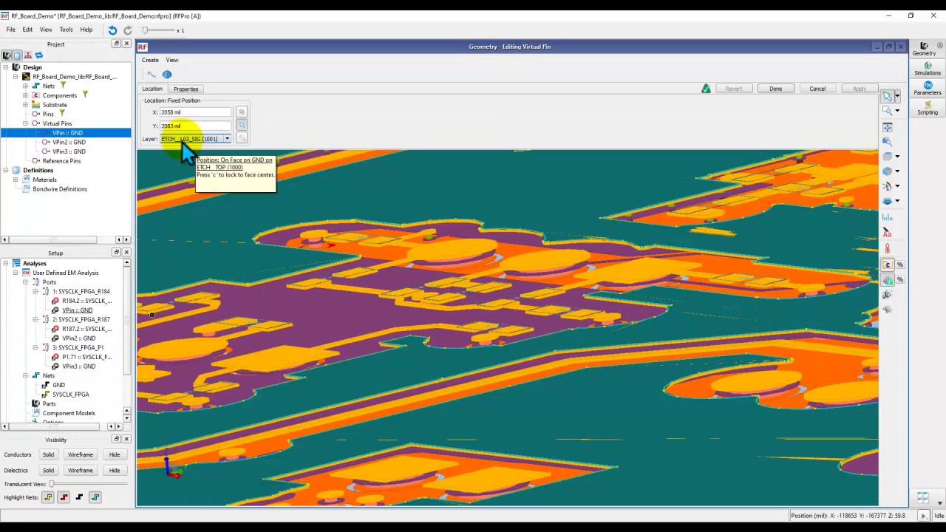
click(187, 140)
double_click(66, 142)
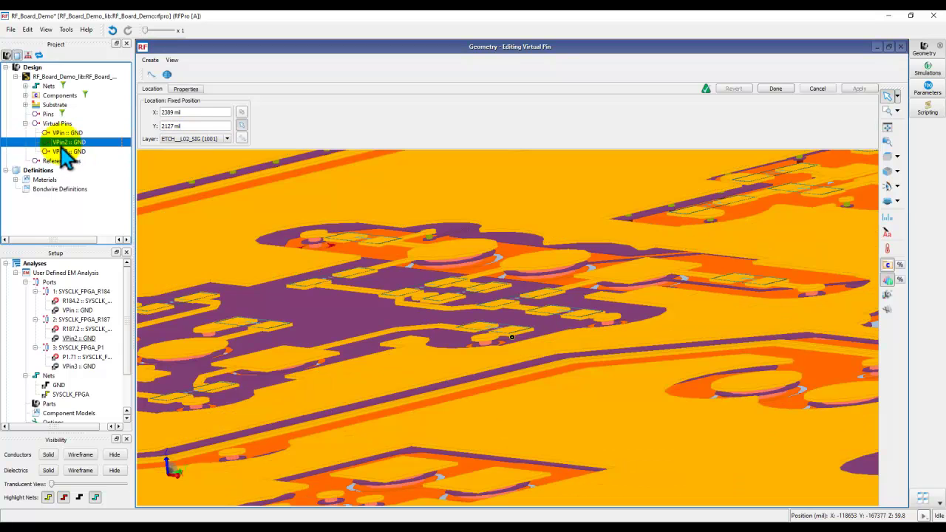
double_click(65, 151)
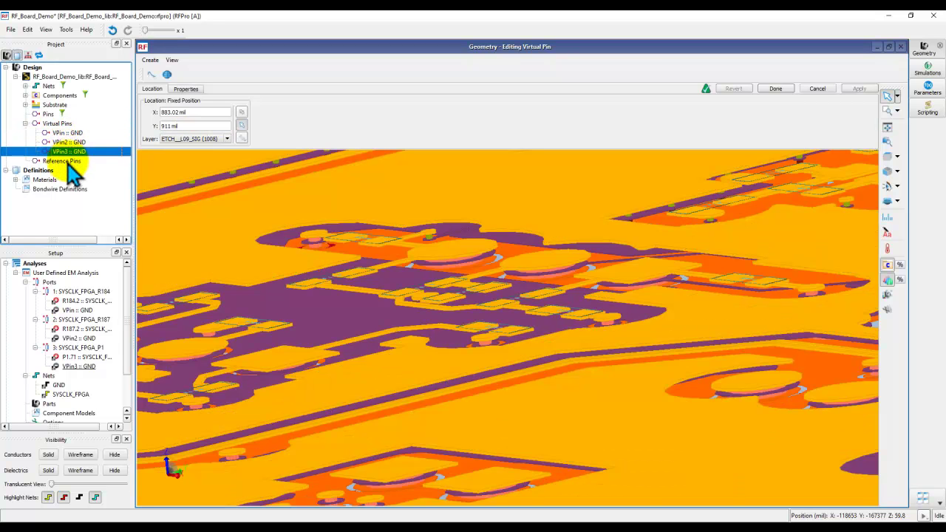
click(181, 141)
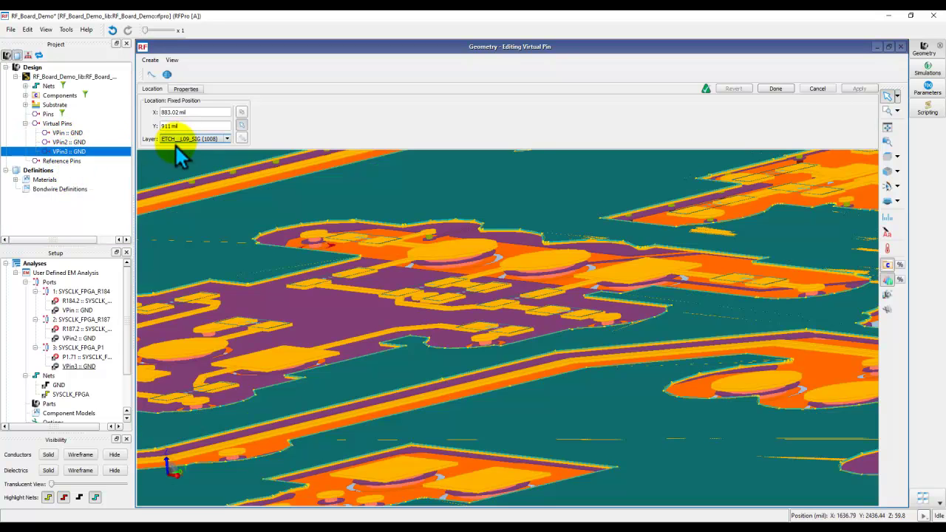
click(39, 213)
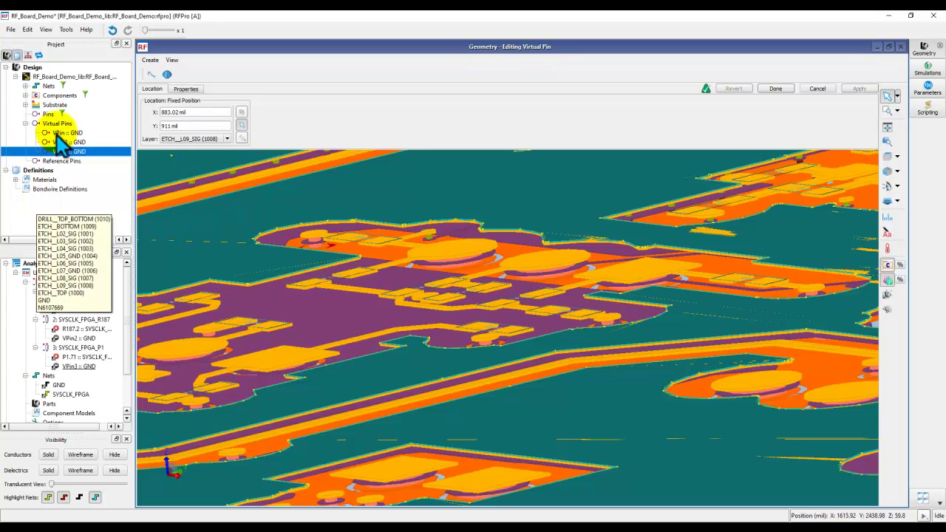
click(259, 220)
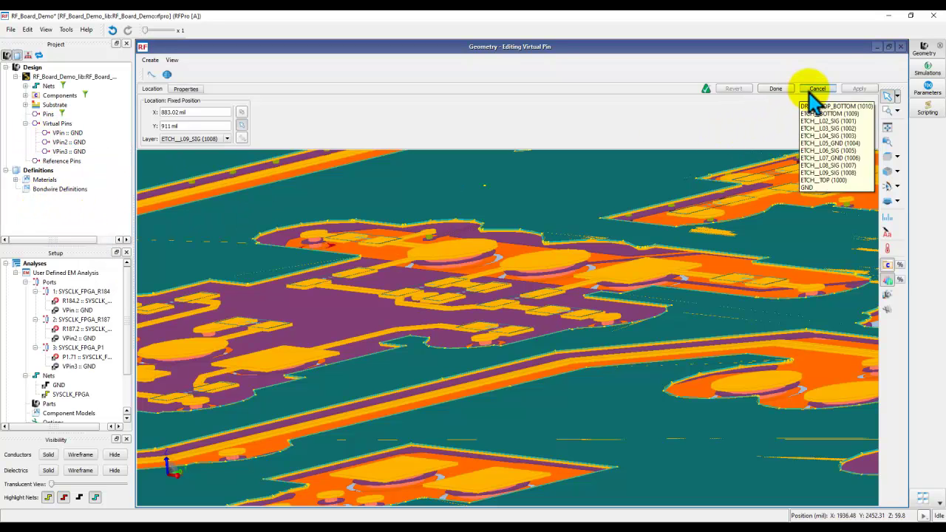
click(813, 90)
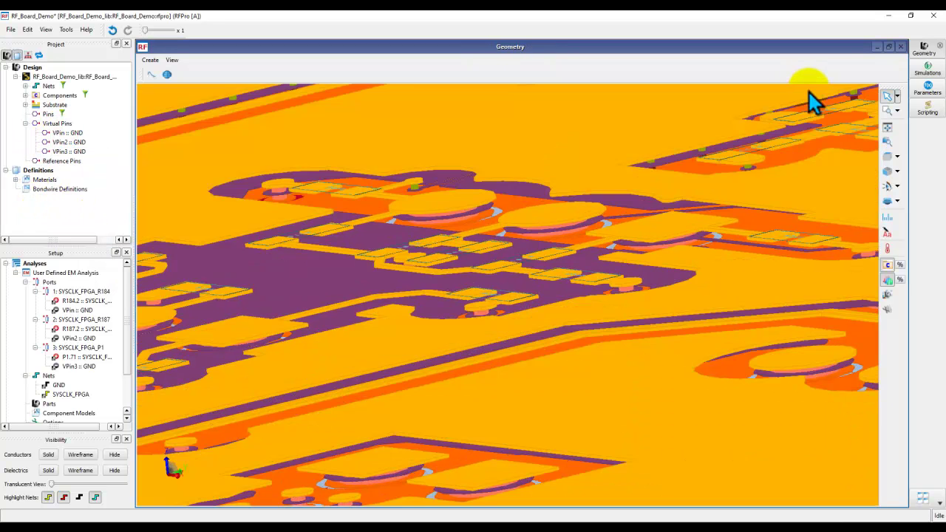
Step: Fit the board in a flat top view and collapse the port and net lists in Setup
click(888, 157)
click(887, 127)
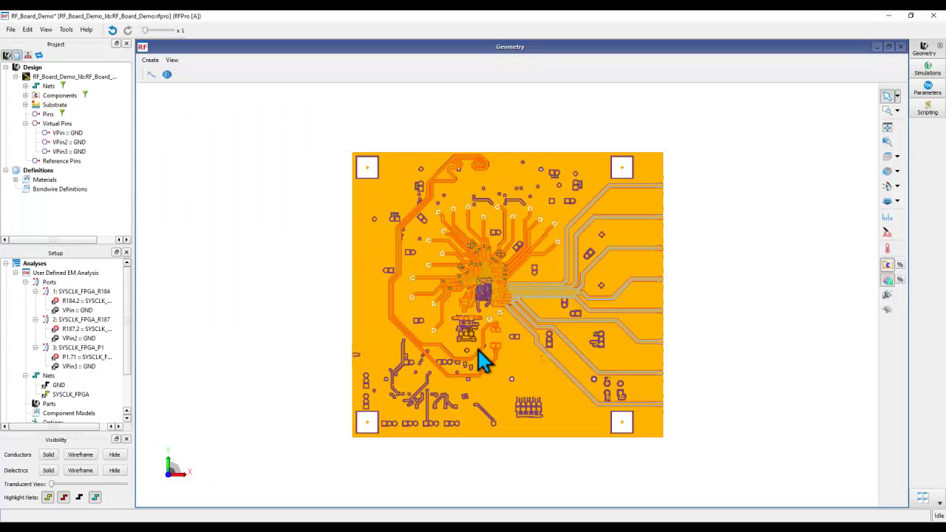
click(35, 291)
click(35, 301)
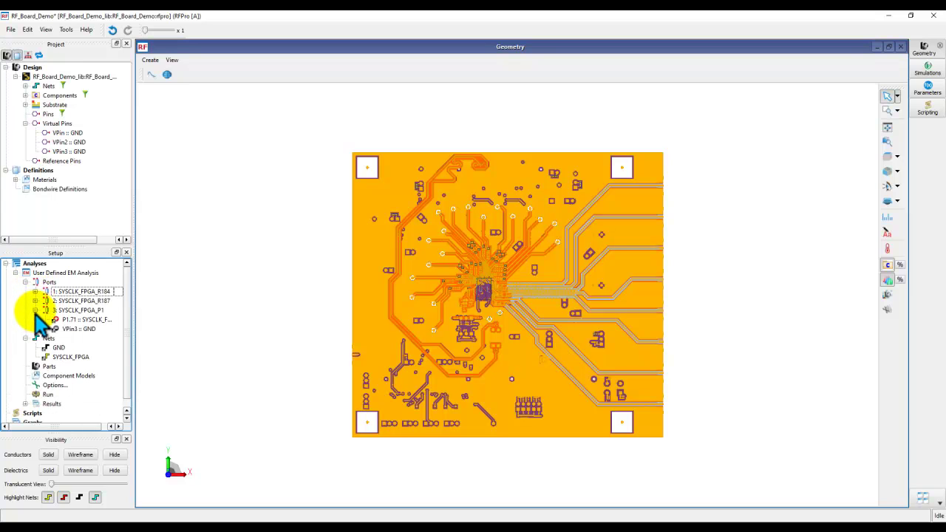
click(34, 311)
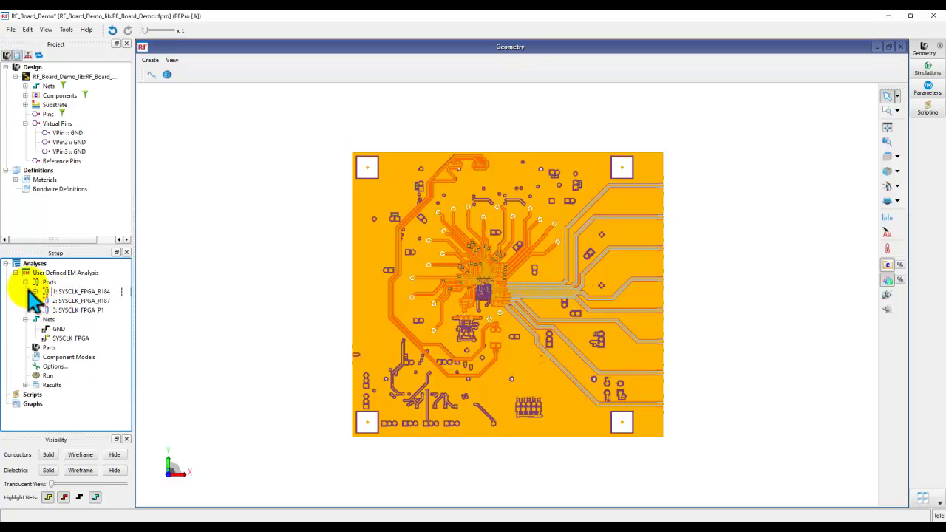
click(26, 282)
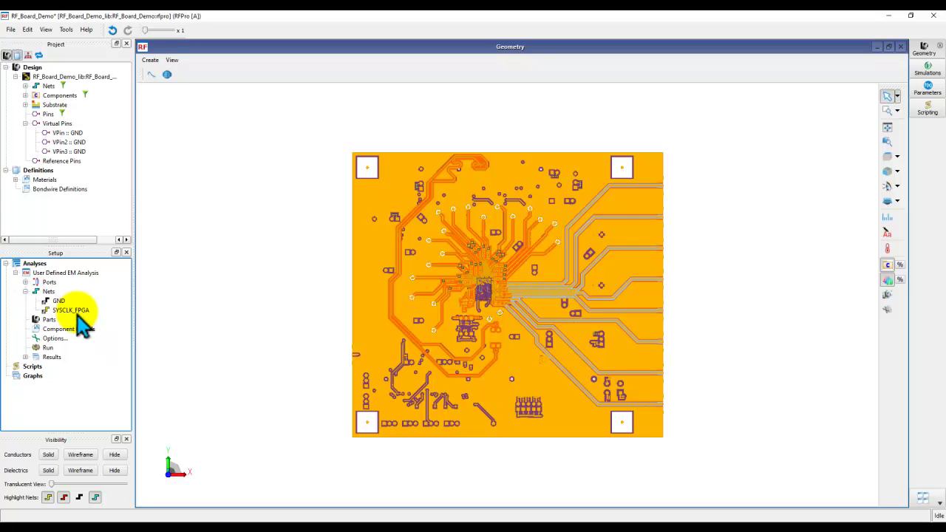
click(26, 291)
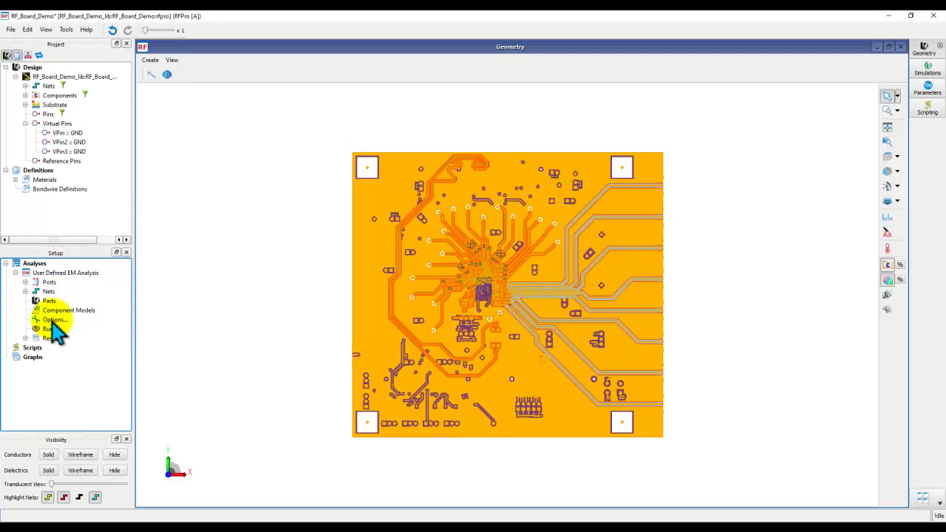
Step: In the analysis Options, keep FEM as the simulator preset and make its settings editable
double_click(53, 320)
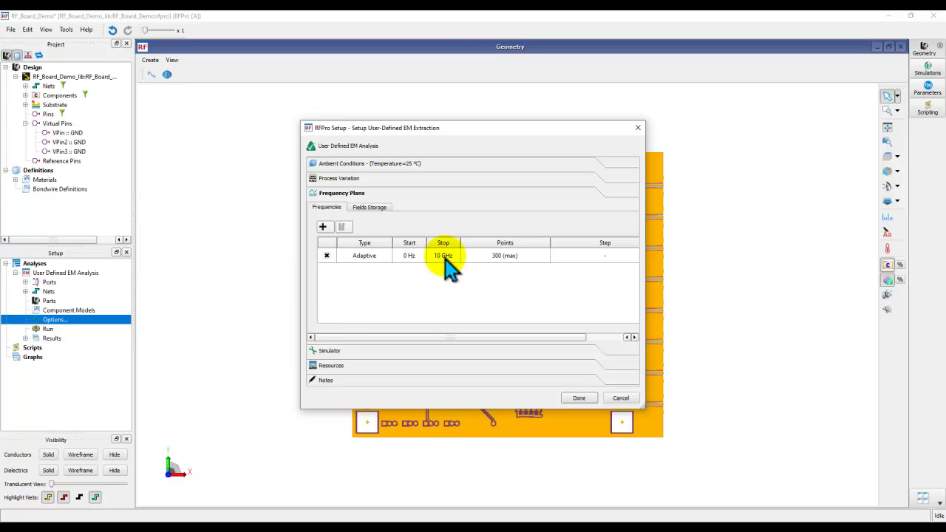
click(360, 352)
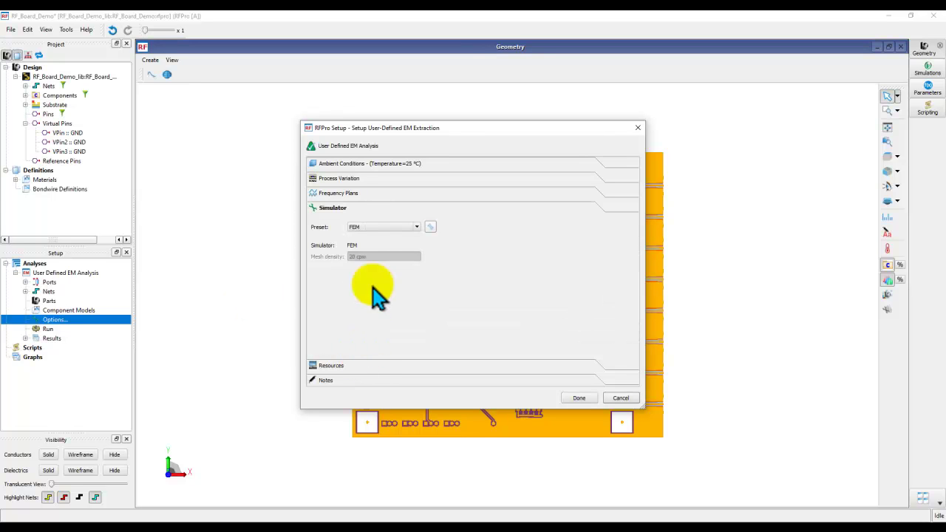
click(373, 231)
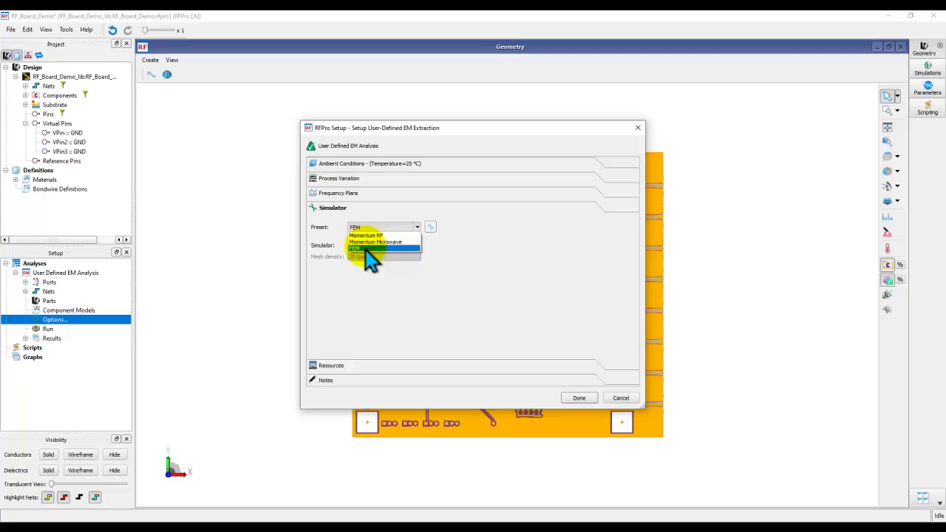
click(442, 250)
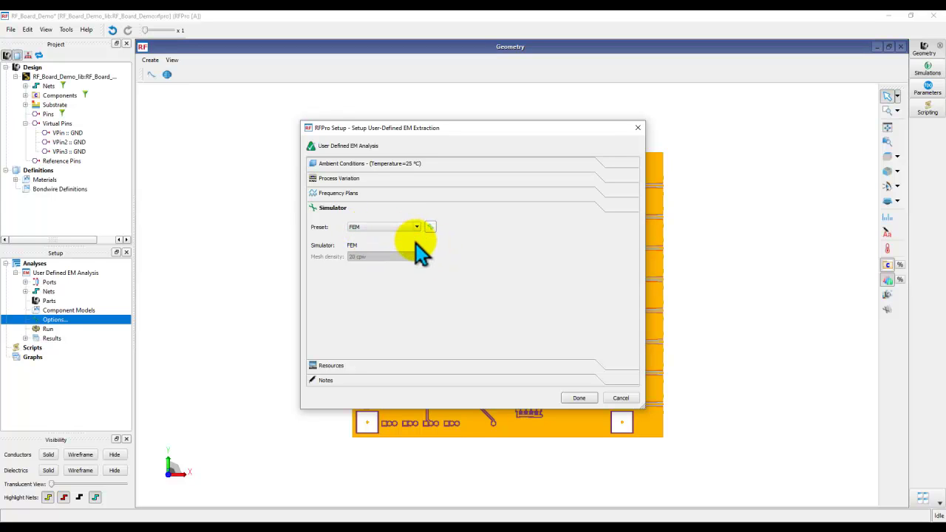
click(373, 229)
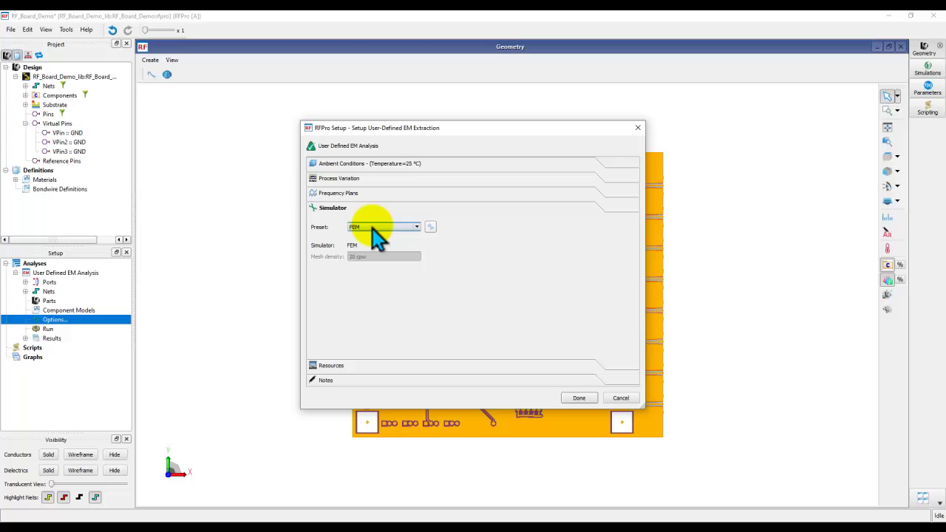
click(357, 227)
Step: Review the advanced FEM solver and mesh settings, then accept them with FEM kept as the preset
click(431, 228)
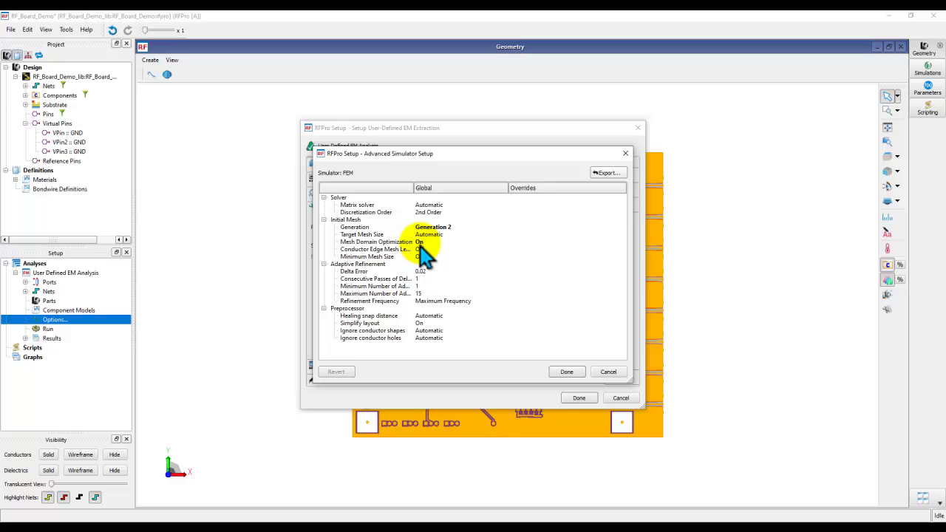
click(566, 372)
click(577, 398)
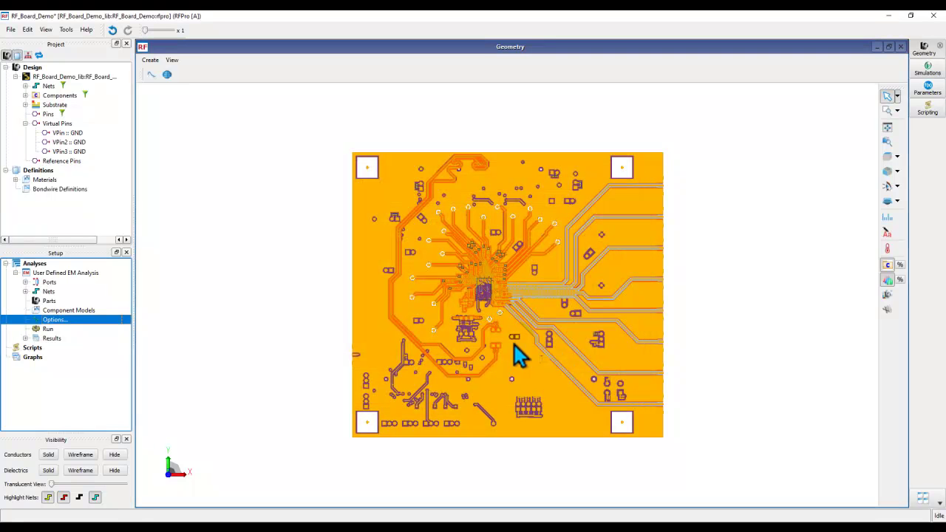
Step: Hide the board conductors and highlight the analysed SYSCLK_FPGA net in red
click(114, 455)
right_click(72, 275)
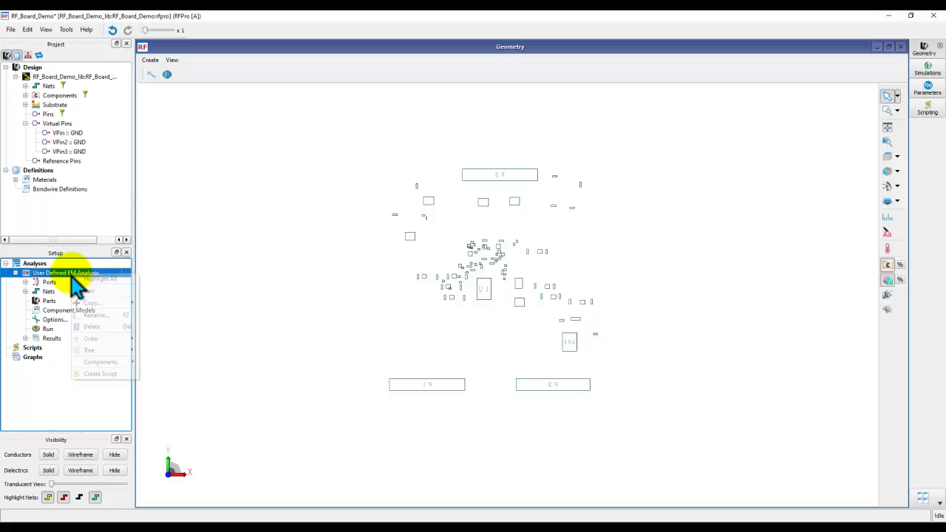
click(94, 280)
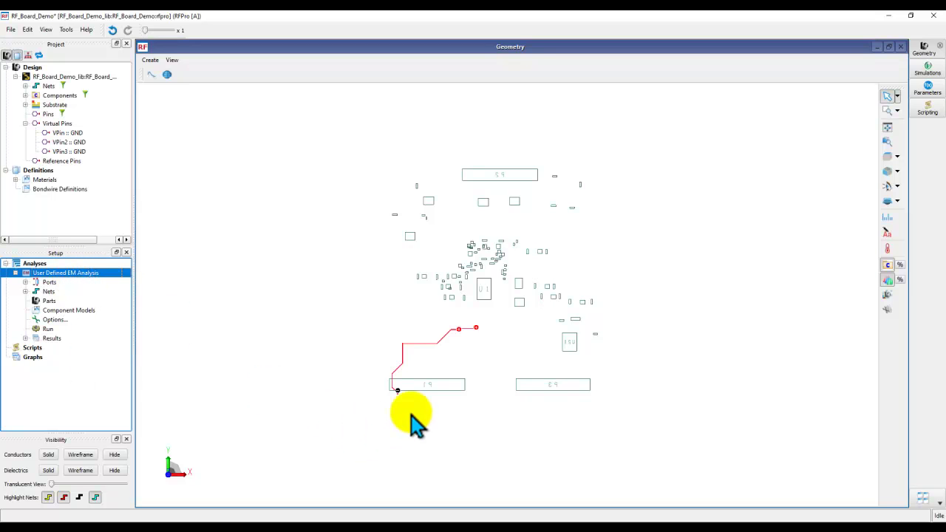
Step: Tilt the board into 3-D and zoom in on the via and stacked pads
drag(417, 425, 370, 342)
scroll(369, 342, up, 5)
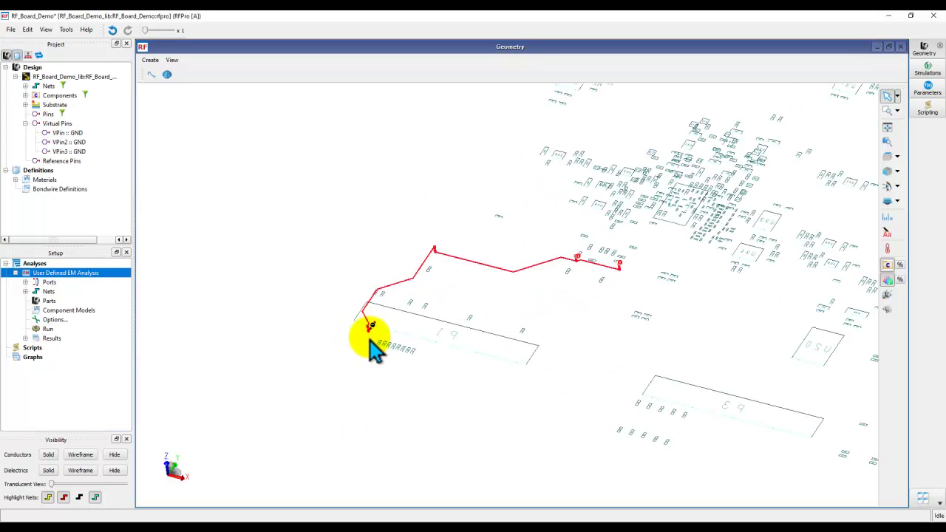
scroll(371, 336, up, 5)
scroll(314, 395, up, 2)
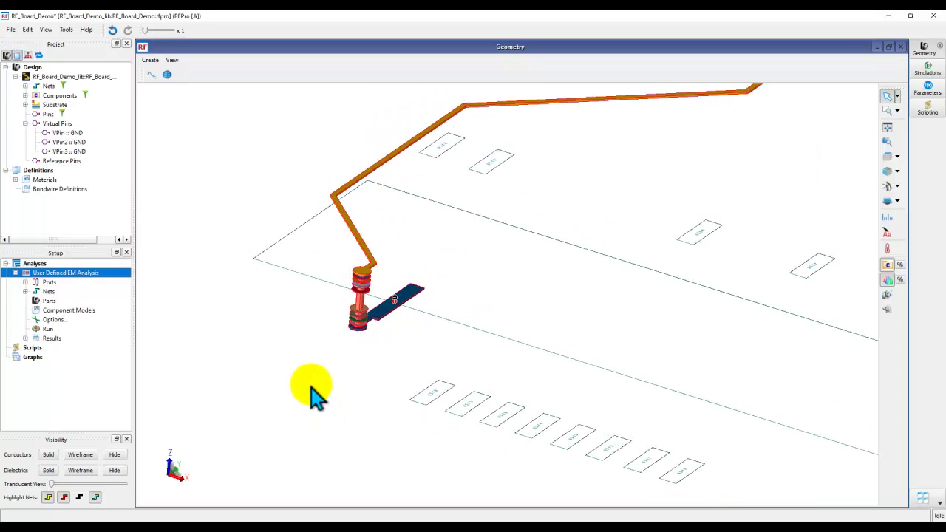
scroll(402, 365, down, 3)
scroll(321, 387, down, 4)
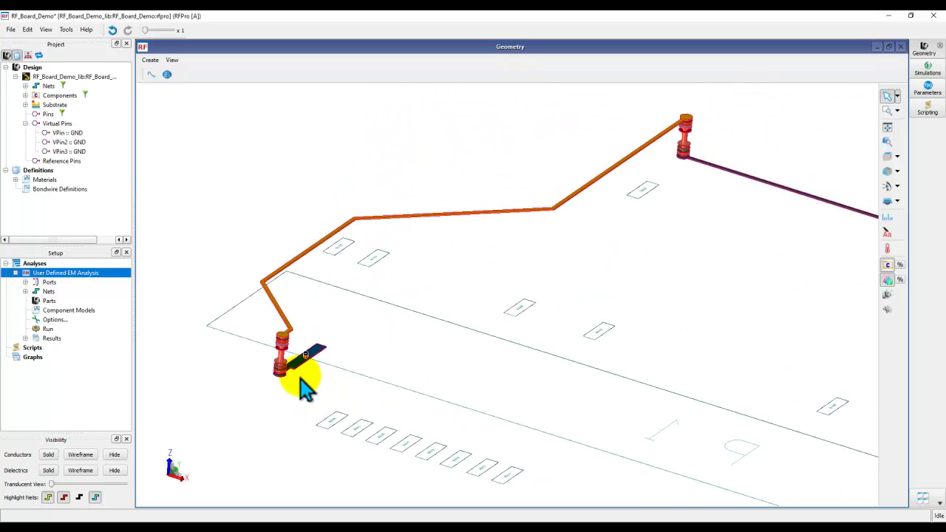
scroll(278, 358, up, 5)
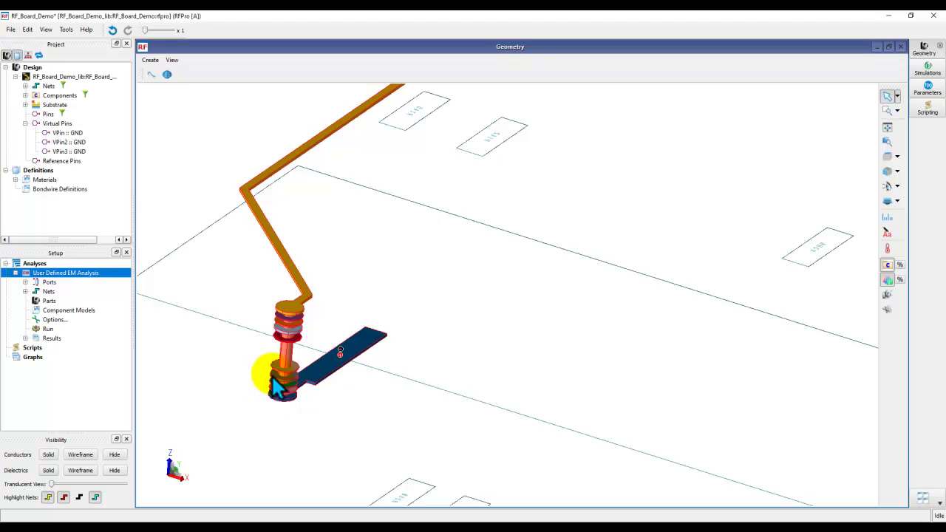
Step: Enable Unconnected Pad Removal on RF_Board_Demo, keeping pads only at via ends
right_click(67, 79)
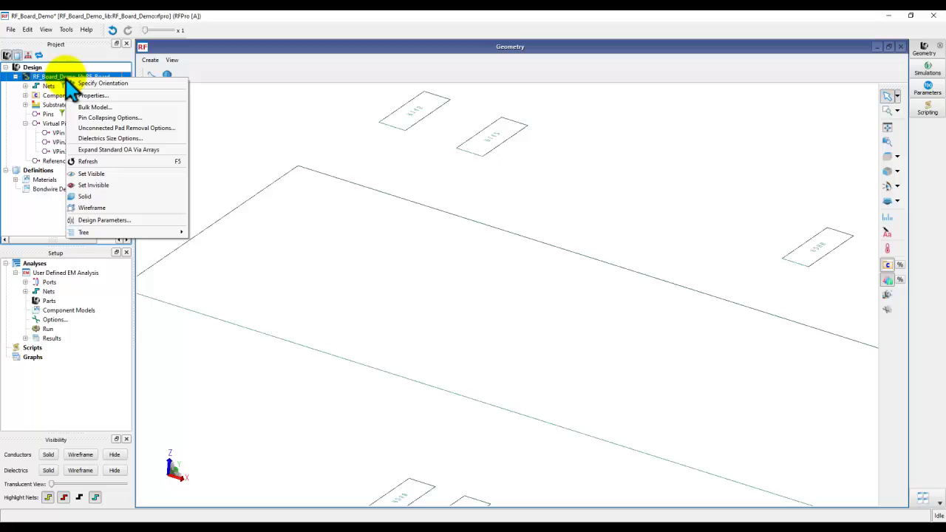
click(106, 131)
click(150, 69)
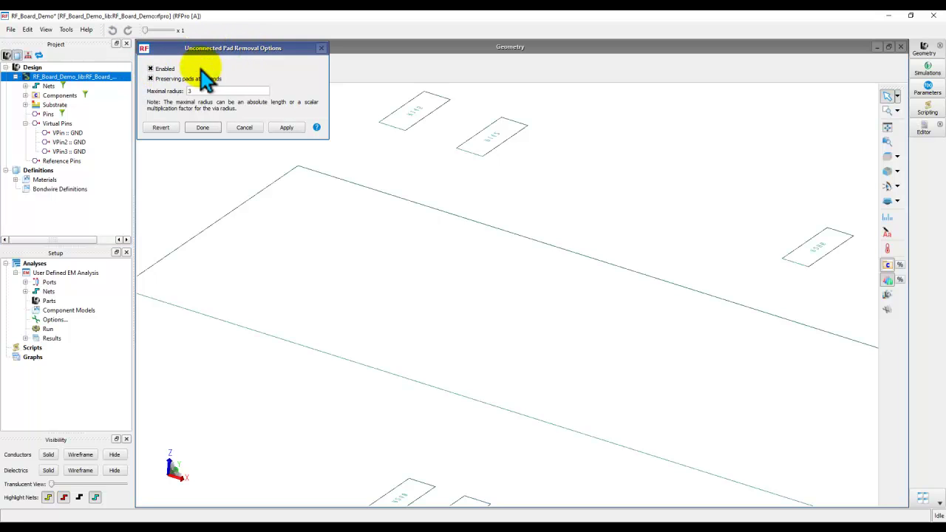
click(201, 129)
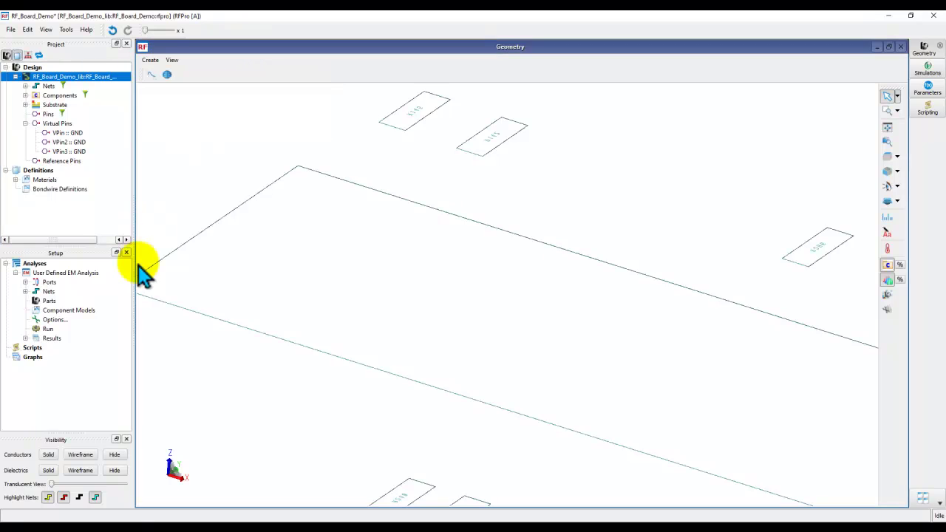
click(63, 274)
Step: Show the User Defined EM Analysis in 3-D and fit it to view the whole SYSCLK_FPGA trace
right_click(62, 279)
click(71, 278)
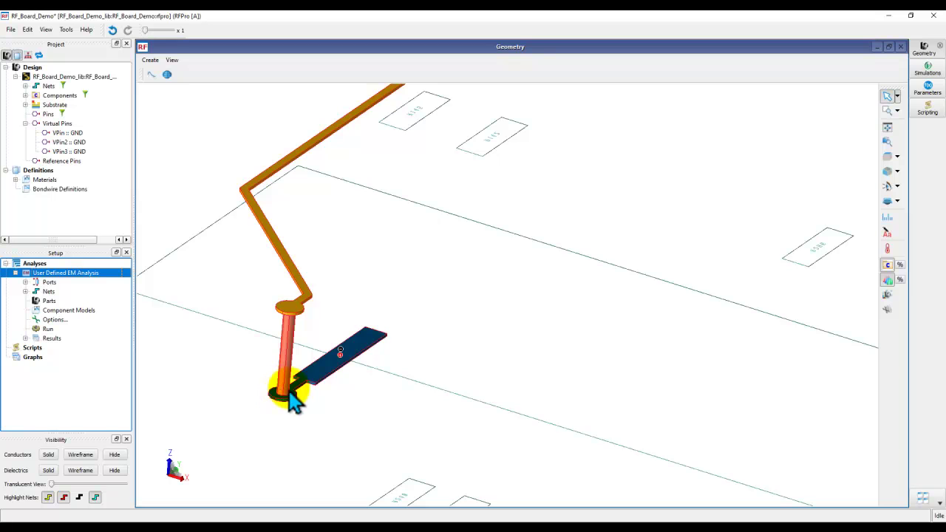
scroll(391, 379, down, 3)
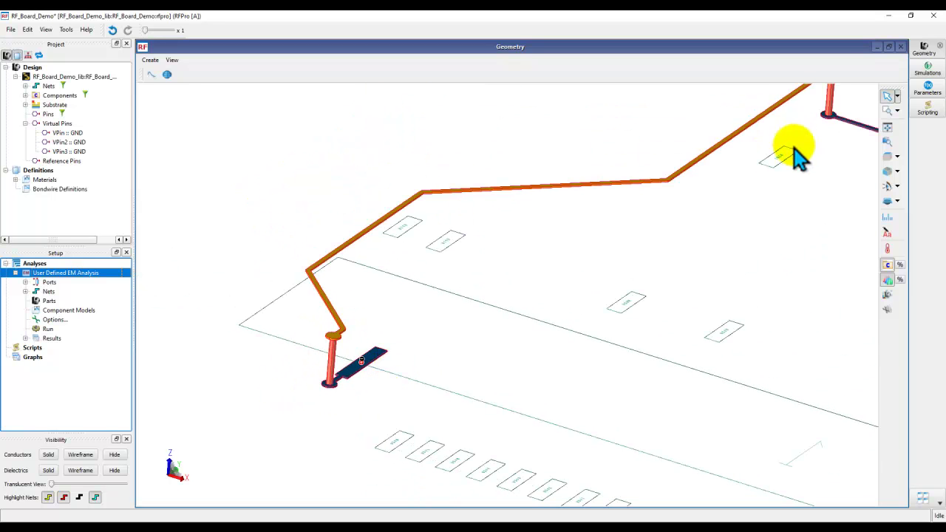
scroll(784, 178, down, 2)
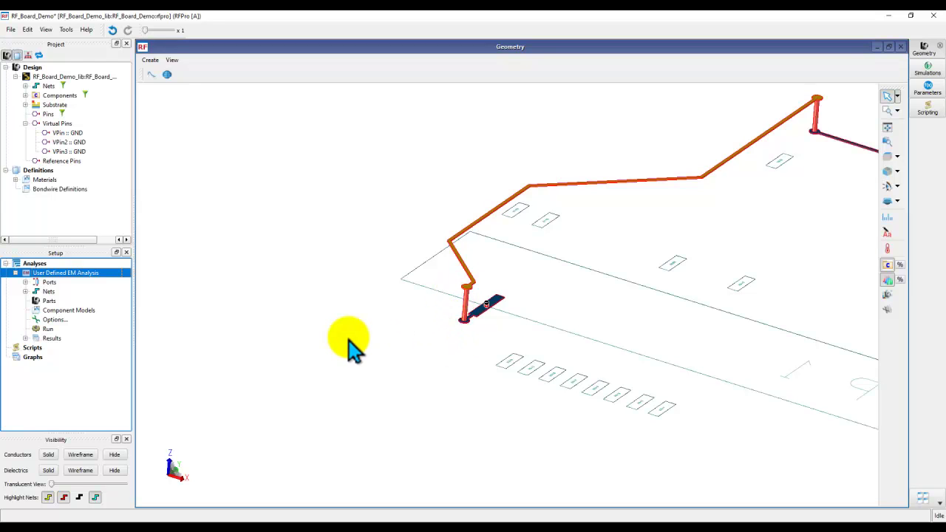
click(886, 128)
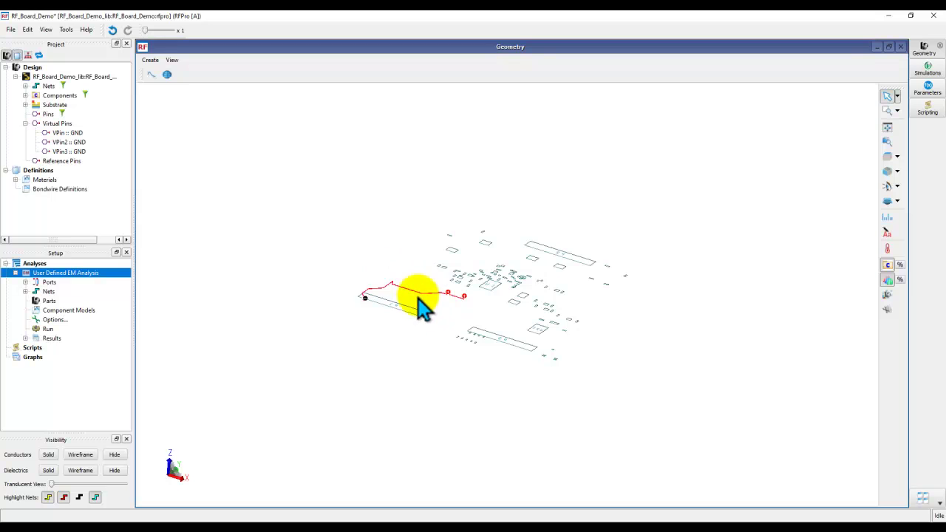
scroll(416, 303, up, 3)
scroll(416, 304, up, 2)
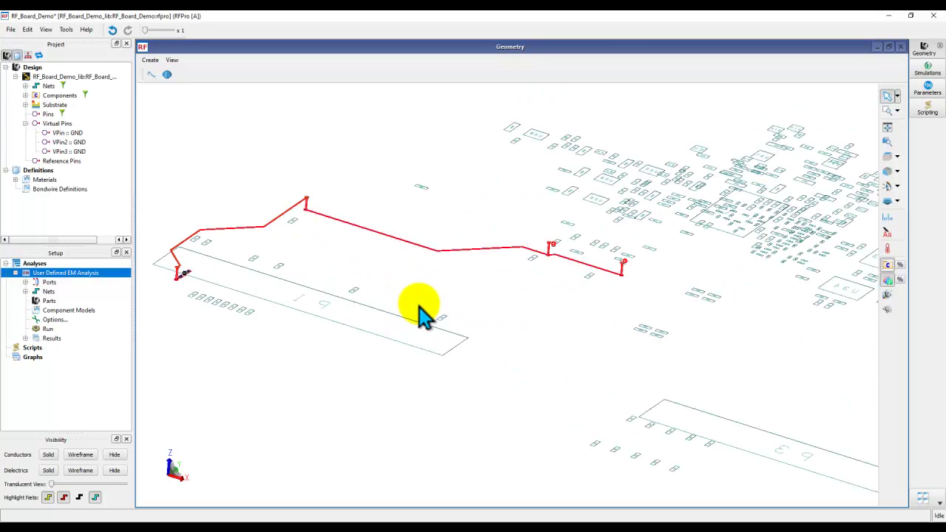
scroll(416, 305, up, 2)
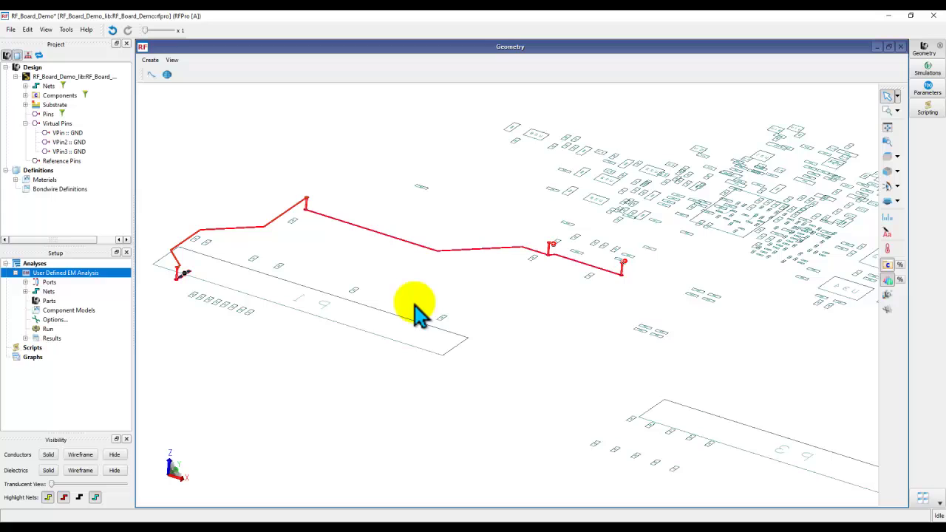
drag(415, 305, 460, 300)
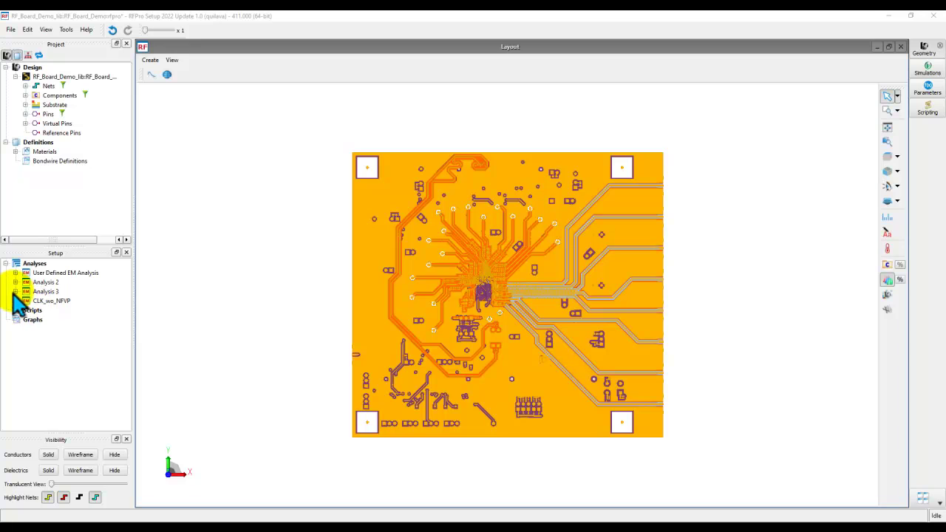
Step: Select both Analysis 3 and CLK_wo_NFVP together in the analysis list
click(41, 292)
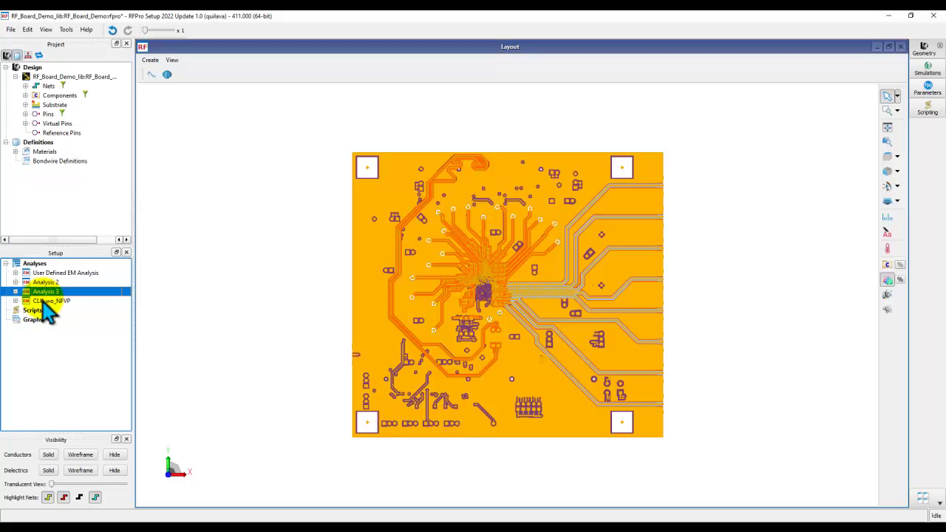
click(52, 301)
ctrl+click(48, 292)
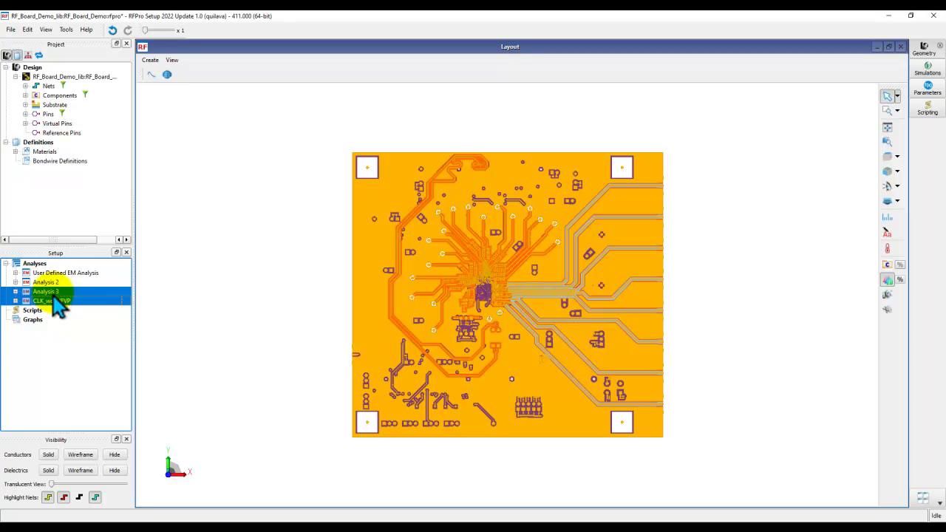
right_click(55, 300)
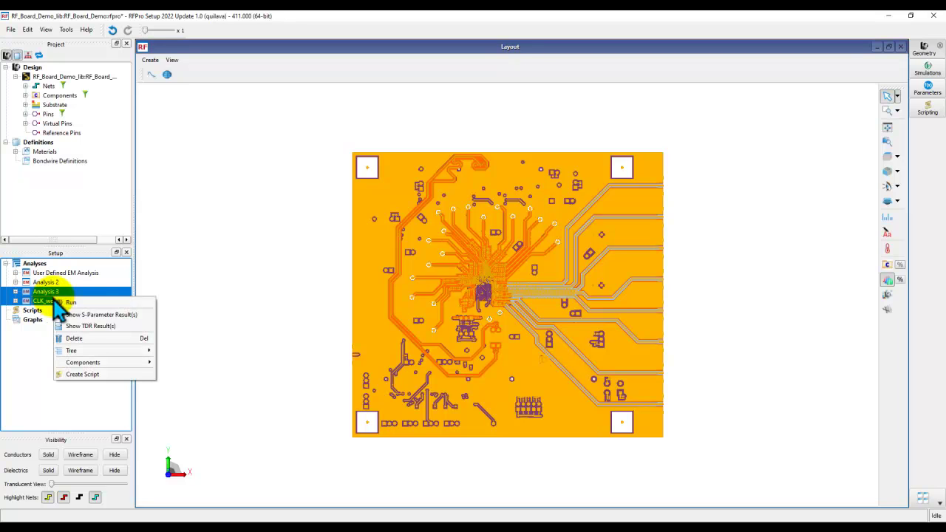
Step: Plot the S-parameter results of Analysis 3 and CLK_wo_NFVP, then maximize the graph window
click(81, 315)
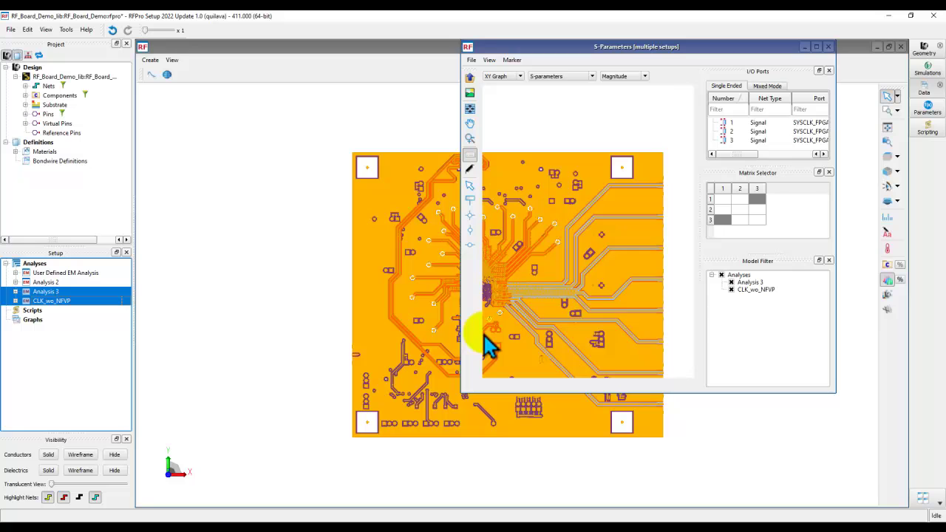
click(817, 47)
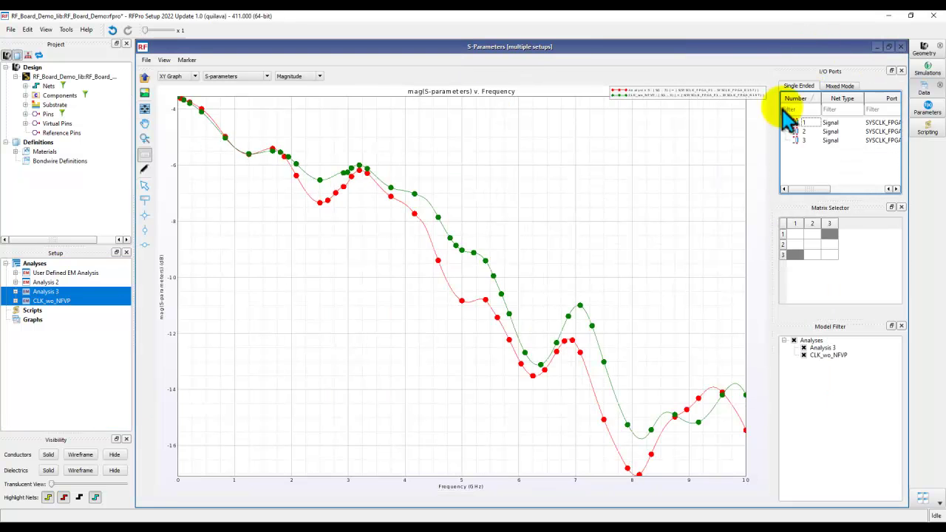